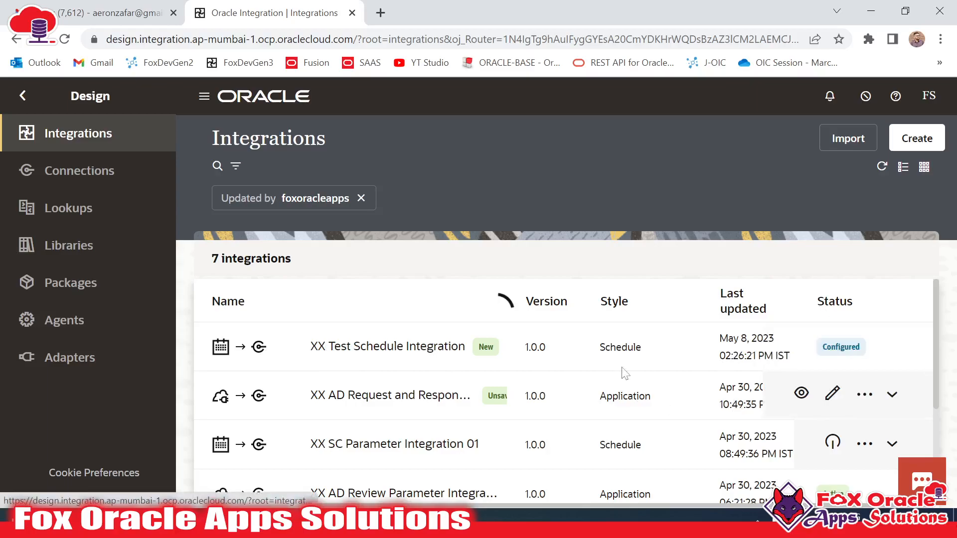
- Open XX Test Schedule Integration and look at the Schedule trigger and end node of its flow
left_click(634, 348)
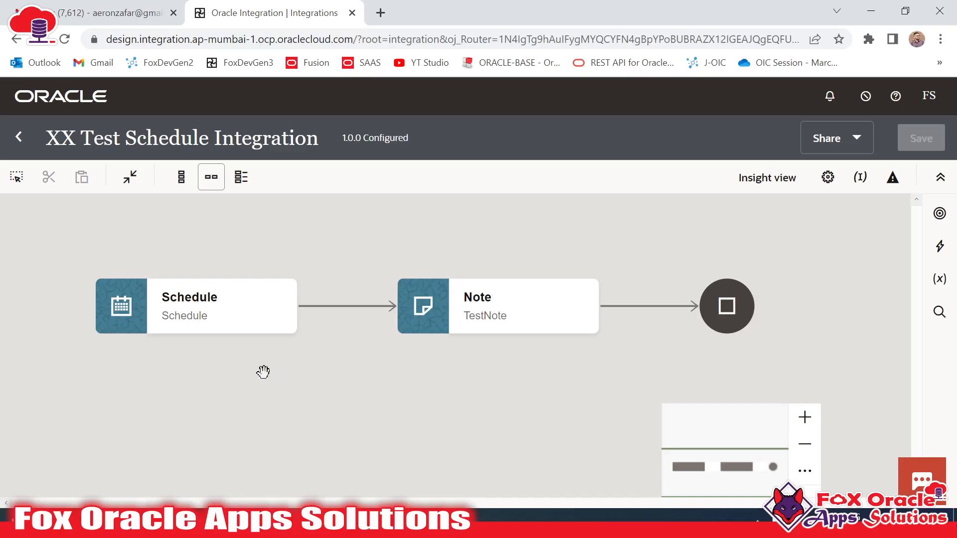
left_click(182, 312)
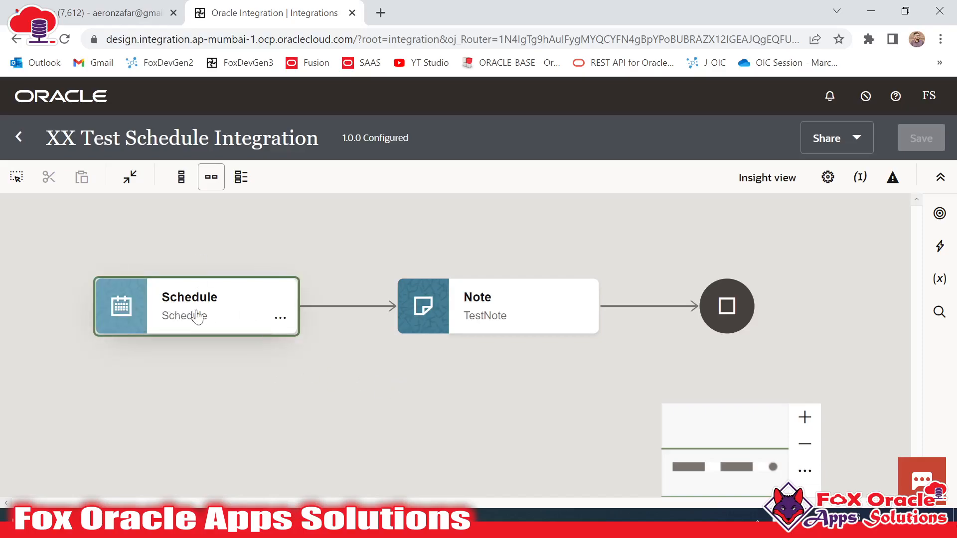
left_click(745, 316)
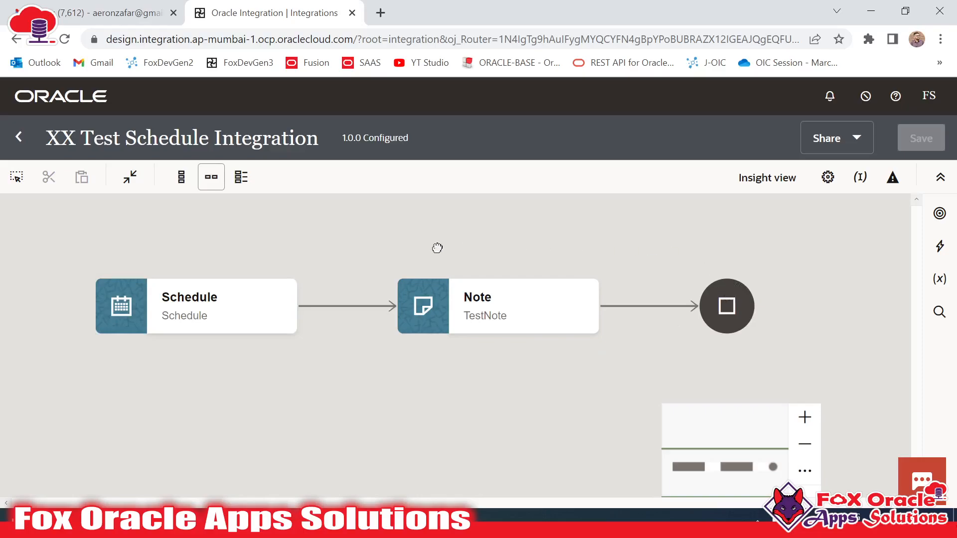
- Examine the palette of actions and error handling elements available for the flow, and close it
left_click(940, 244)
scroll(748, 399, "down", 5)
scroll(847, 329, "up", 5)
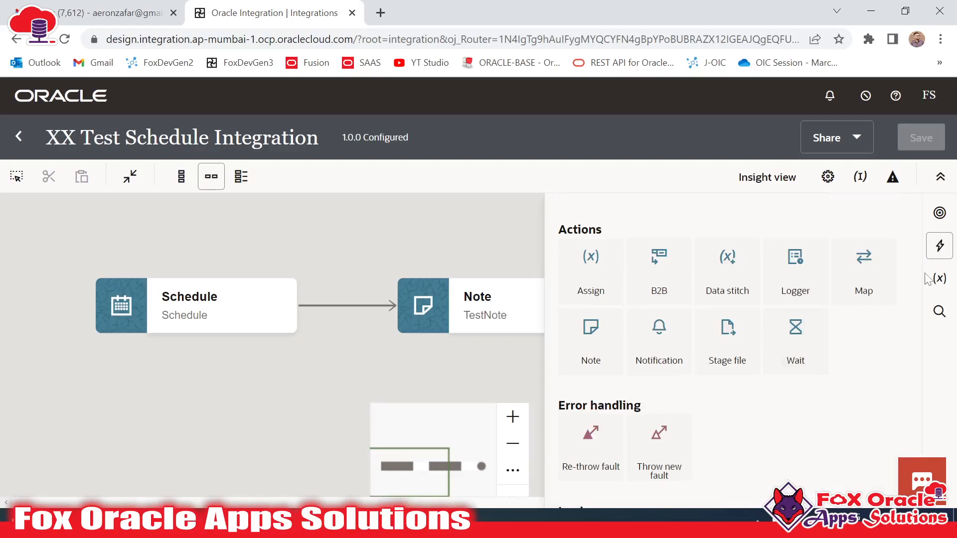
left_click(940, 246)
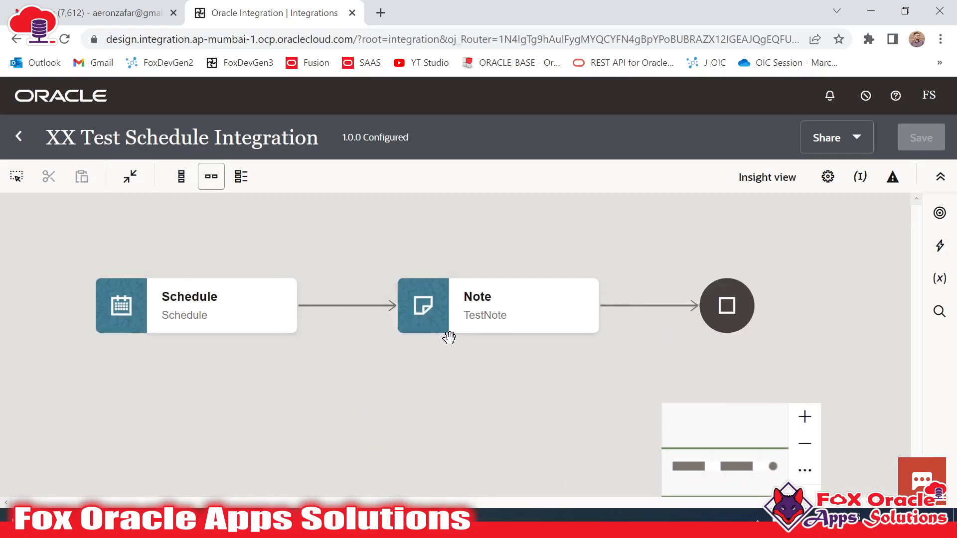
- Select the TestNote action in the flow and check its note details
left_click_drag(431, 384, 417, 391)
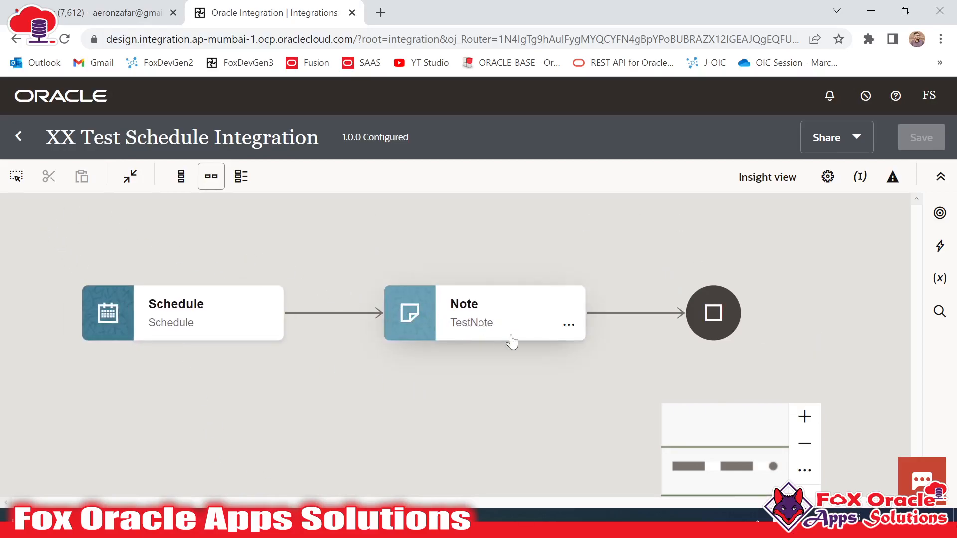
left_click(498, 321)
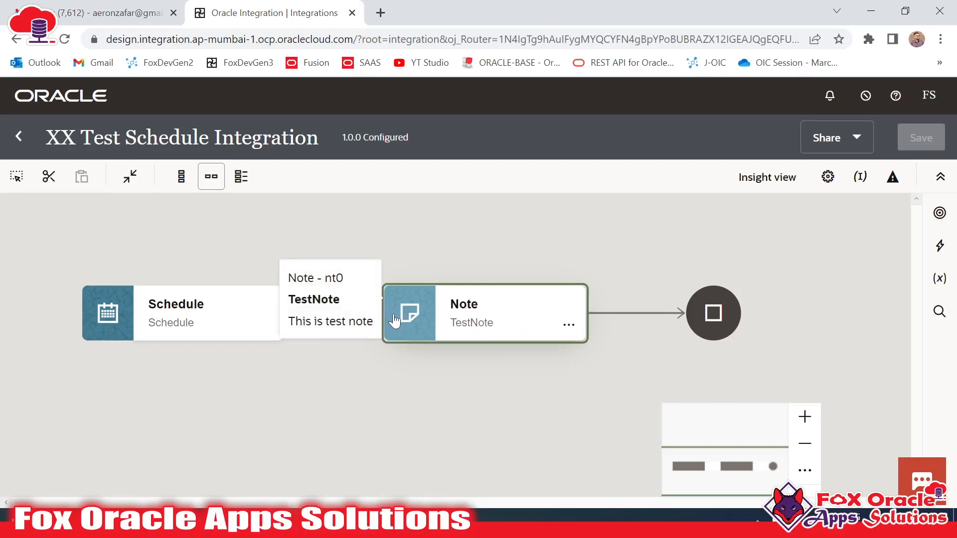
left_click(468, 324)
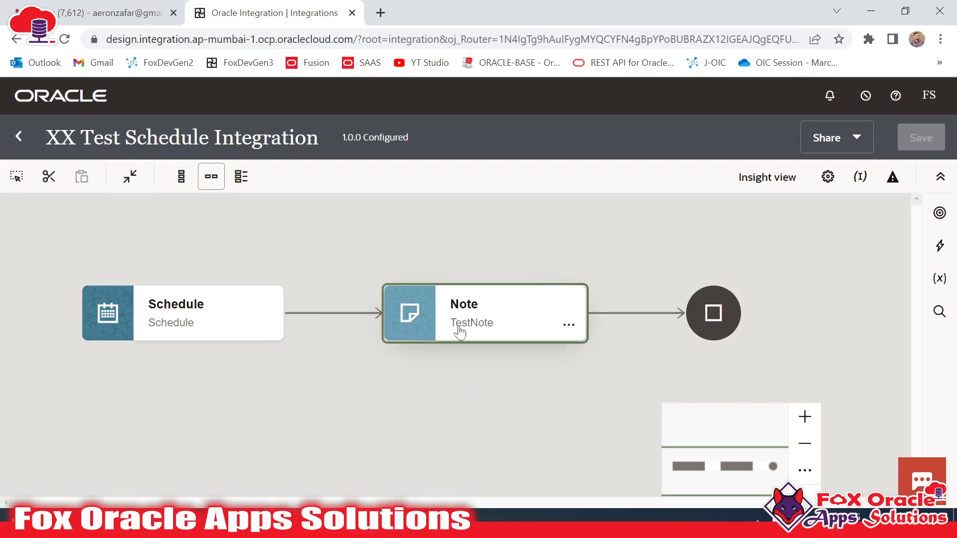
left_click(456, 325)
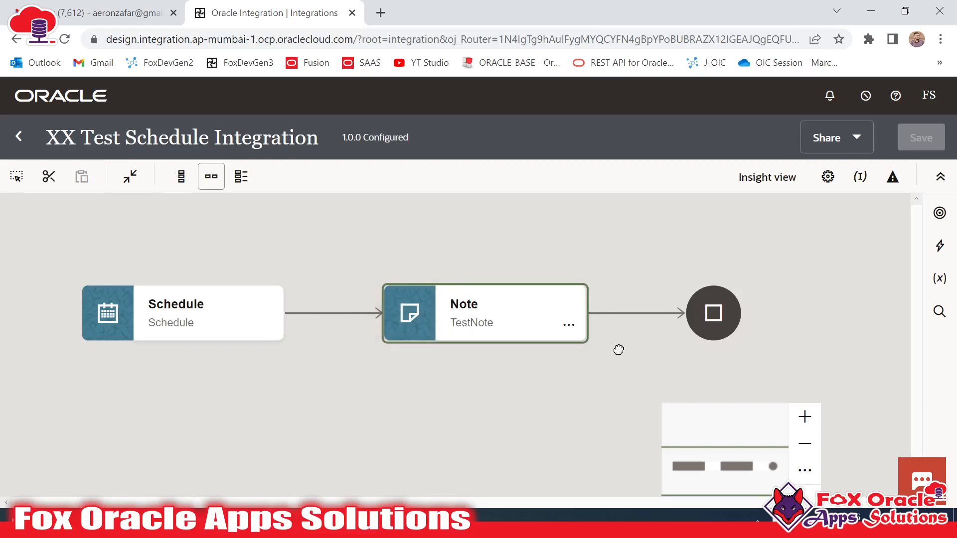
- Cut the TestNote action, and cancel the cut and paste
left_click(569, 324)
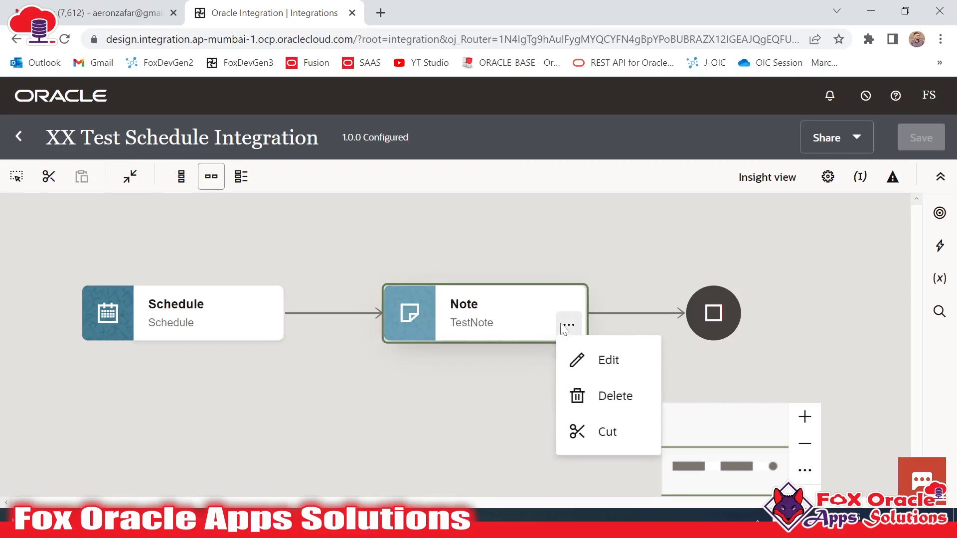
left_click(586, 439)
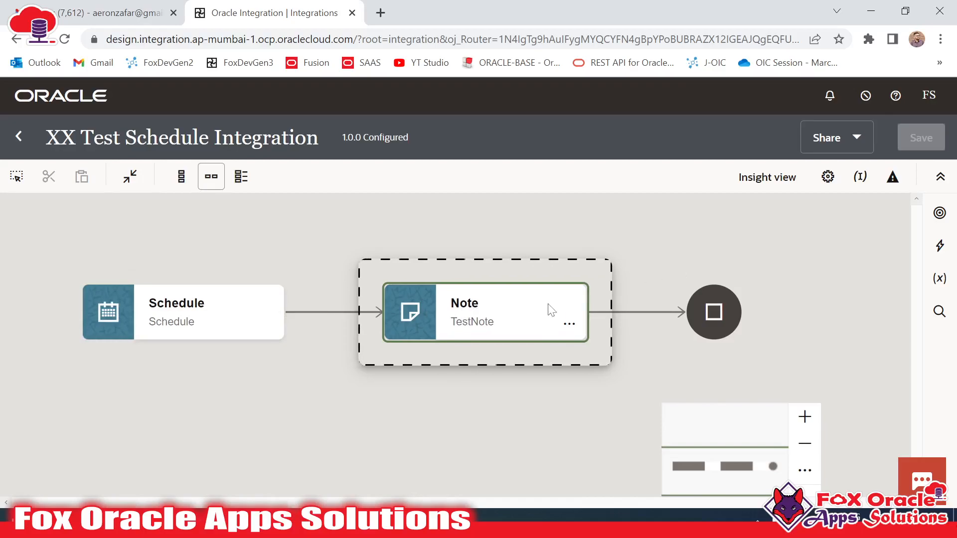
right_click(614, 280)
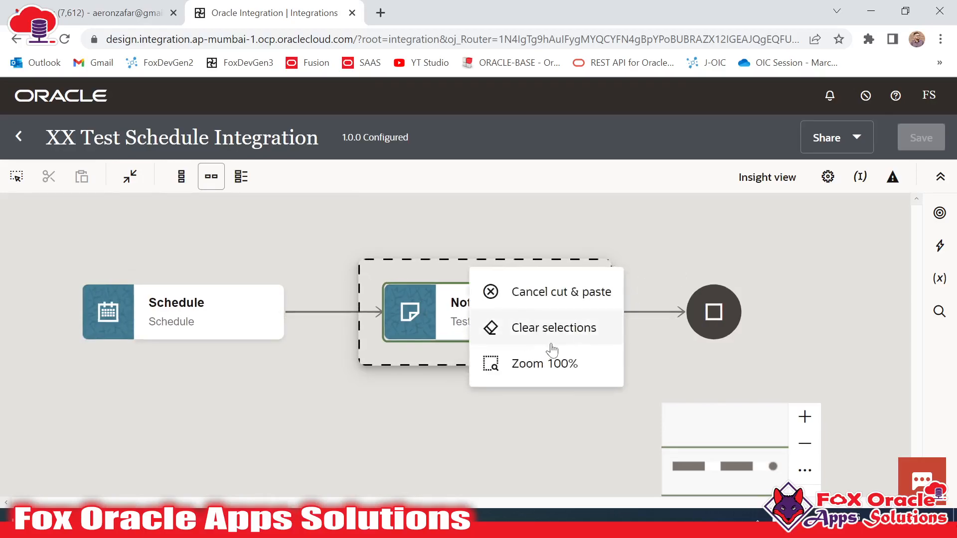
left_click(572, 293)
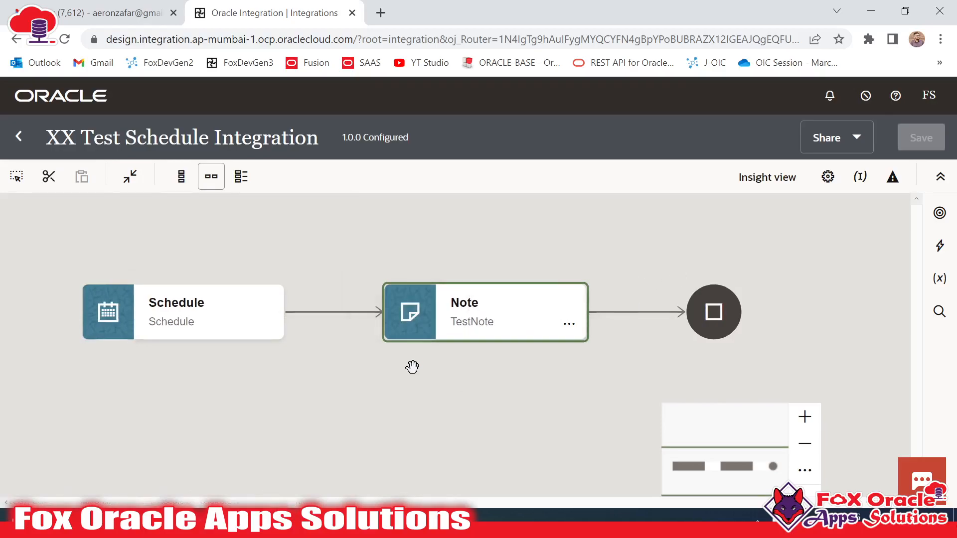
- Show the integration flow in the vertical layout and switch it back to horizontal
left_click_drag(374, 367, 350, 367)
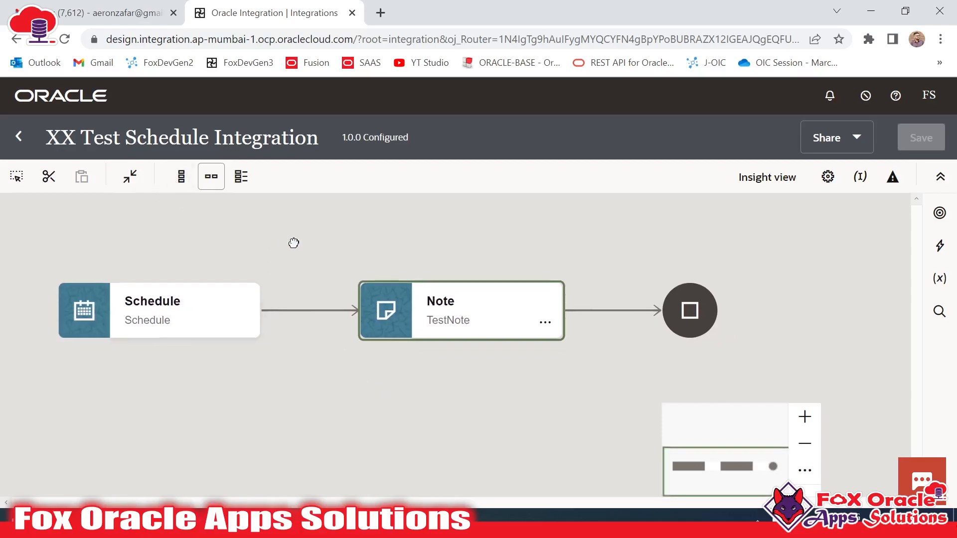
left_click_drag(288, 244, 323, 239)
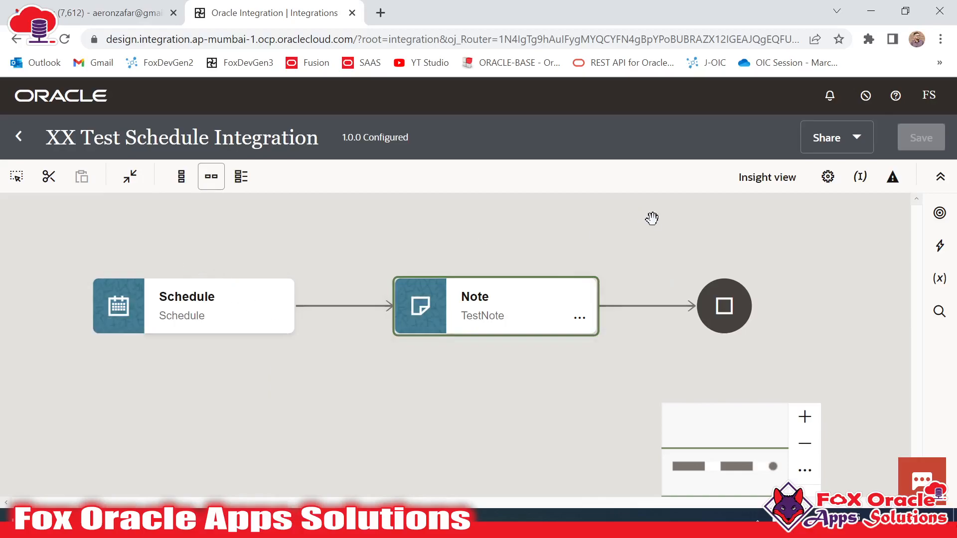
left_click(181, 178)
left_click_drag(382, 315, 384, 360)
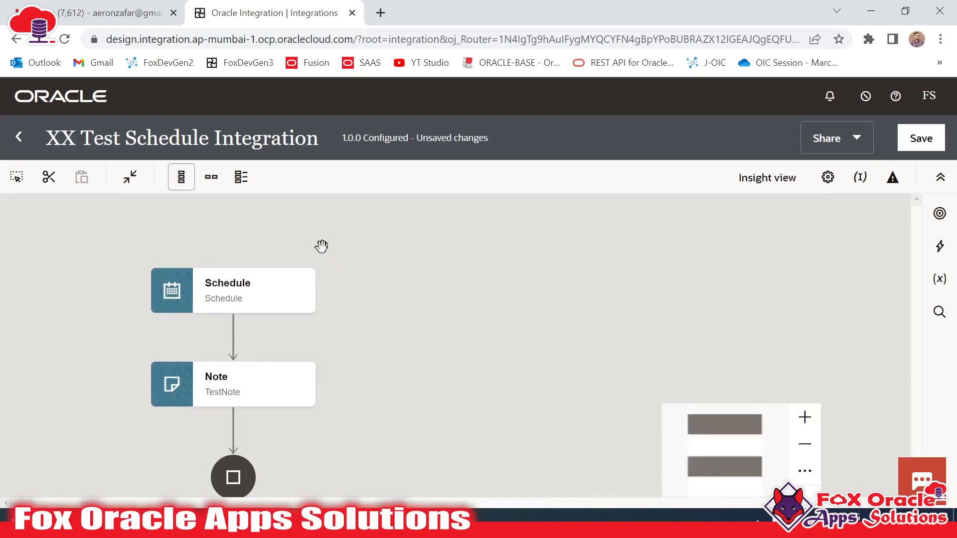
left_click_drag(355, 442, 354, 416)
left_click(212, 178)
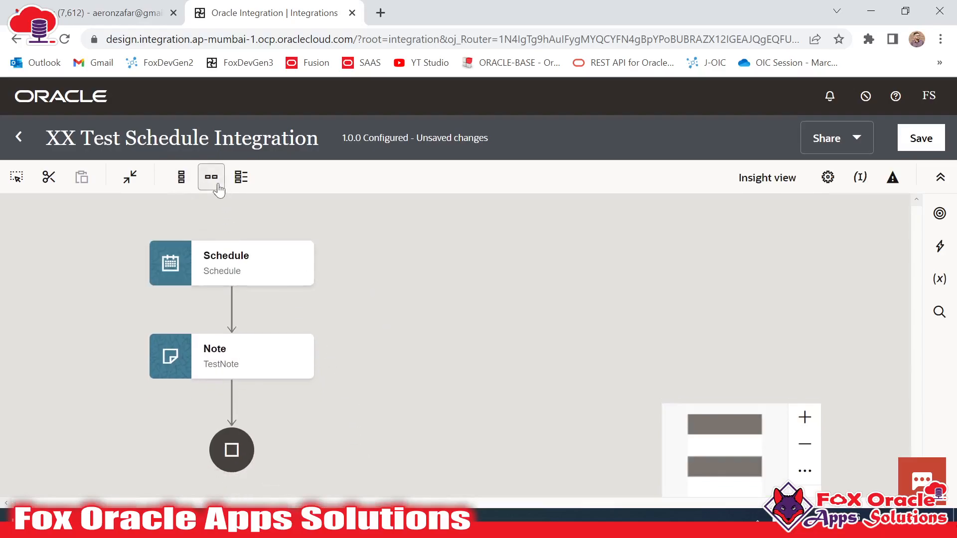
- Show the flow in the layout with step descriptions and examine those of the Schedule and TestNote elements
left_click(241, 178)
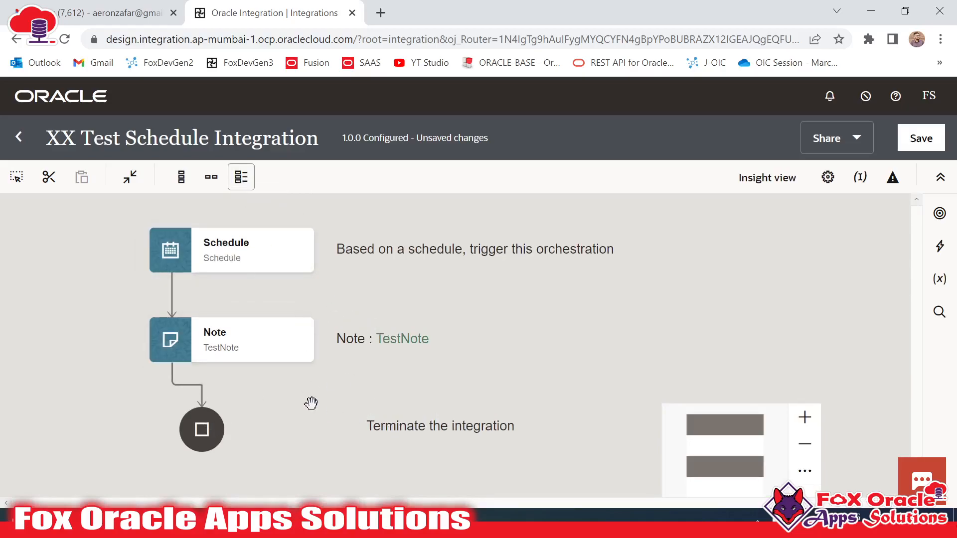
left_click(234, 259)
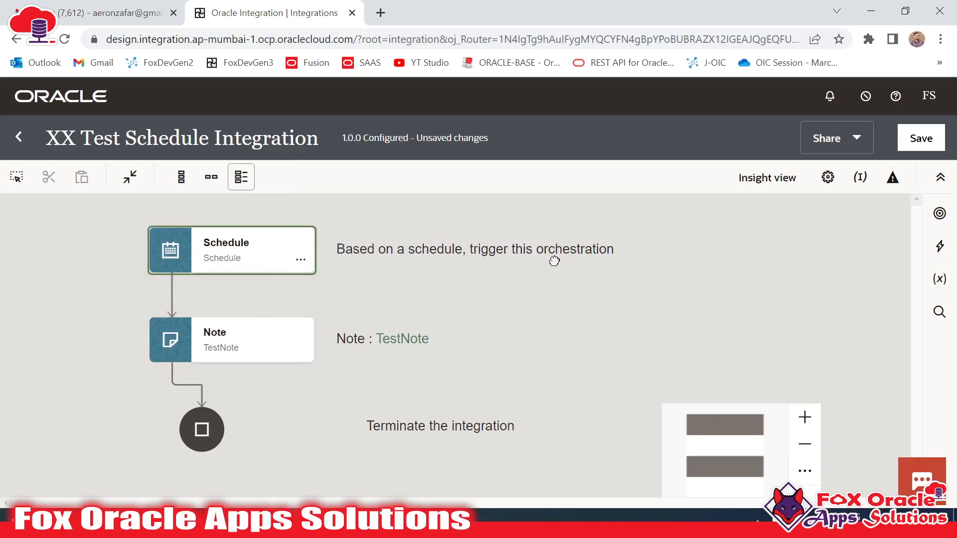
left_click(250, 349)
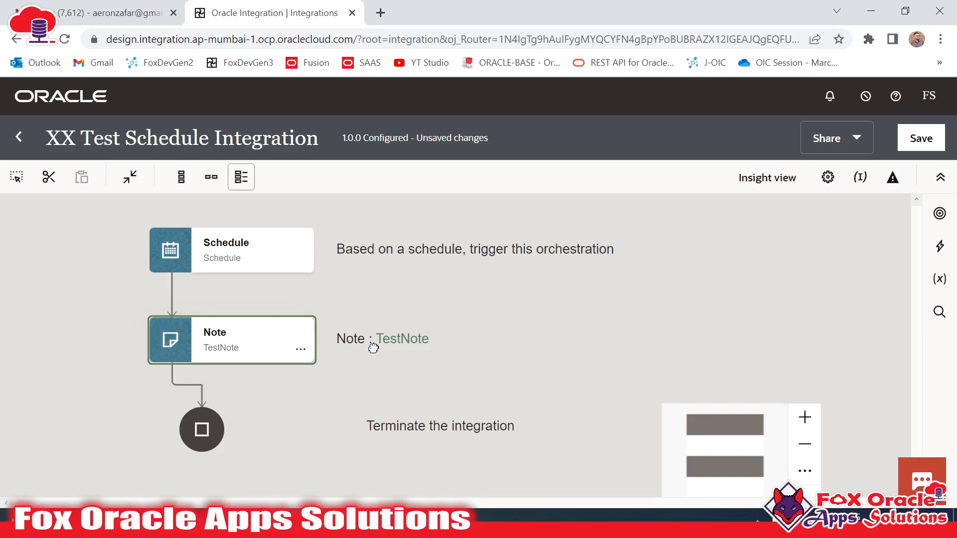
left_click(352, 295)
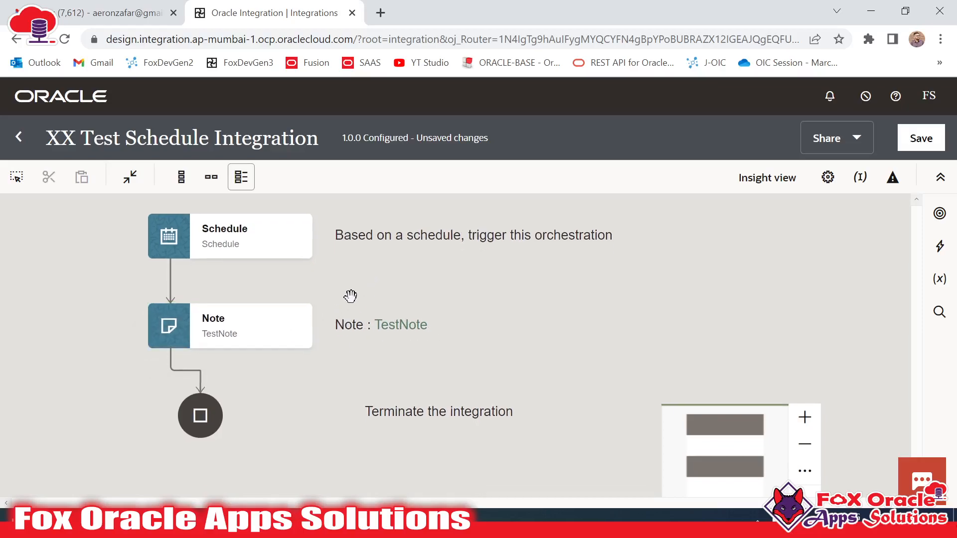
left_click_drag(416, 297, 418, 308)
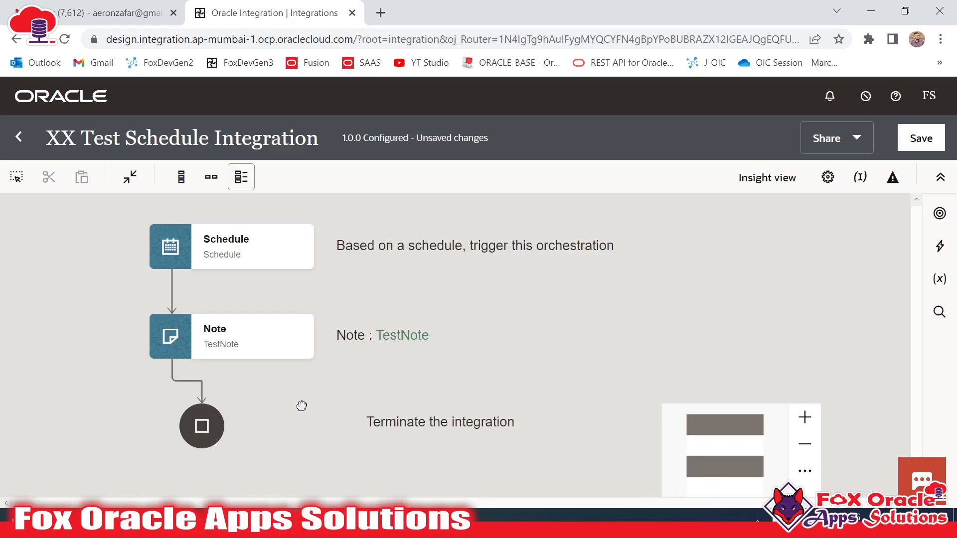
- Return the integration flow to the horizontal layout
left_click(211, 185)
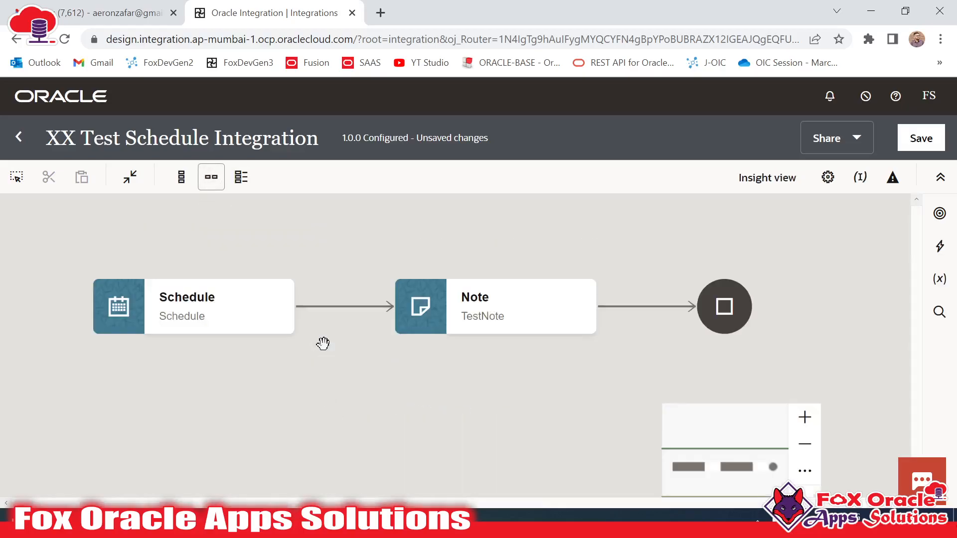
left_click_drag(395, 391, 423, 389)
left_click(128, 184)
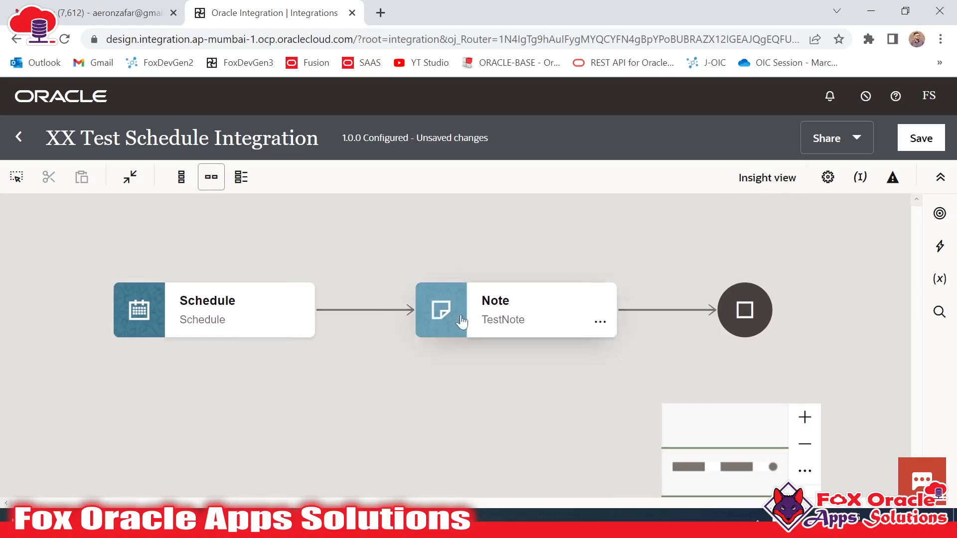
- Examine the integration's properties, including its name, package, documentation URL, keywords and description
left_click_drag(47, 138, 337, 154)
left_click(658, 247)
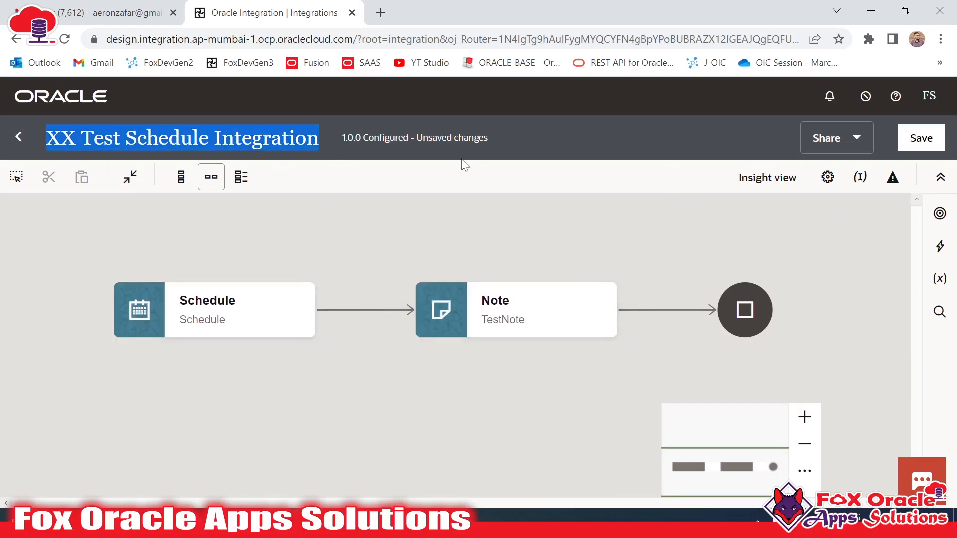
left_click(829, 180)
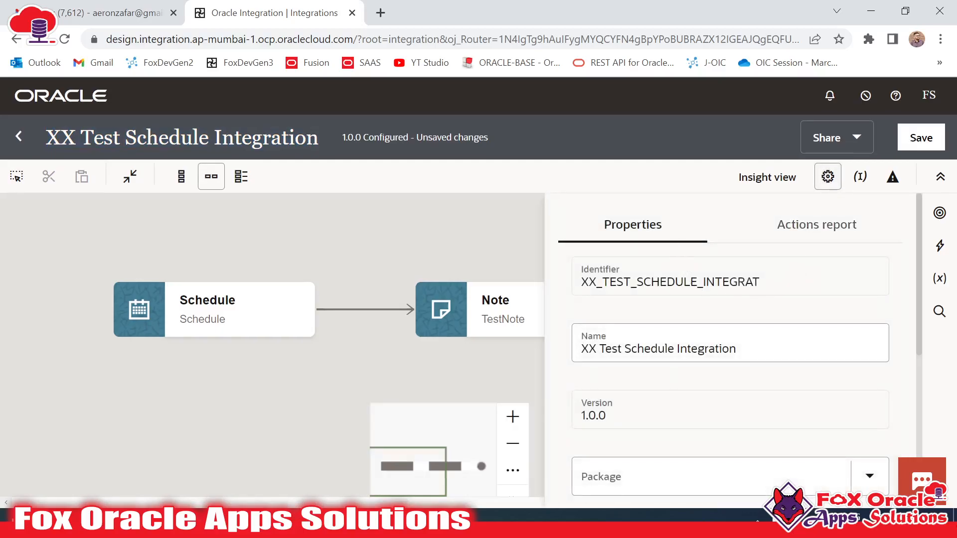
left_click(648, 349)
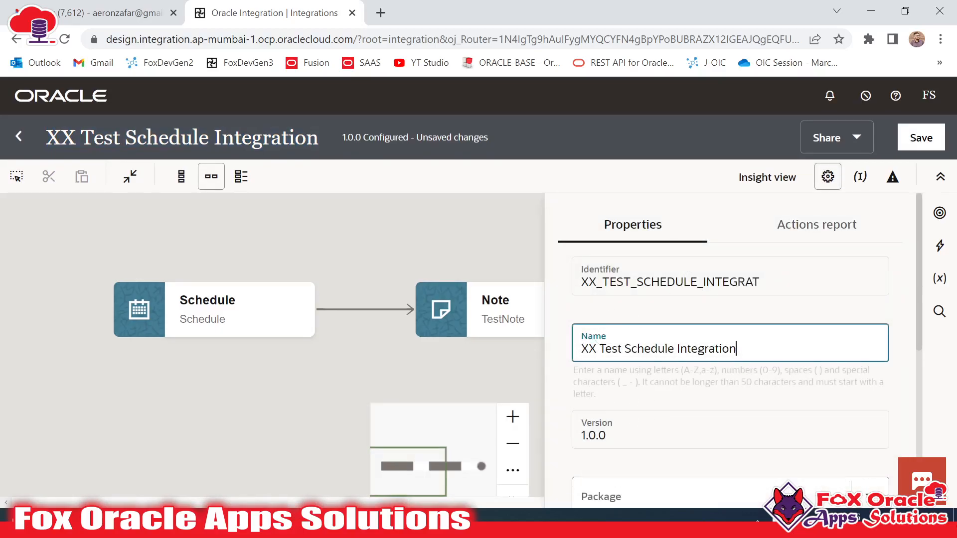
scroll(698, 372, "down", 4)
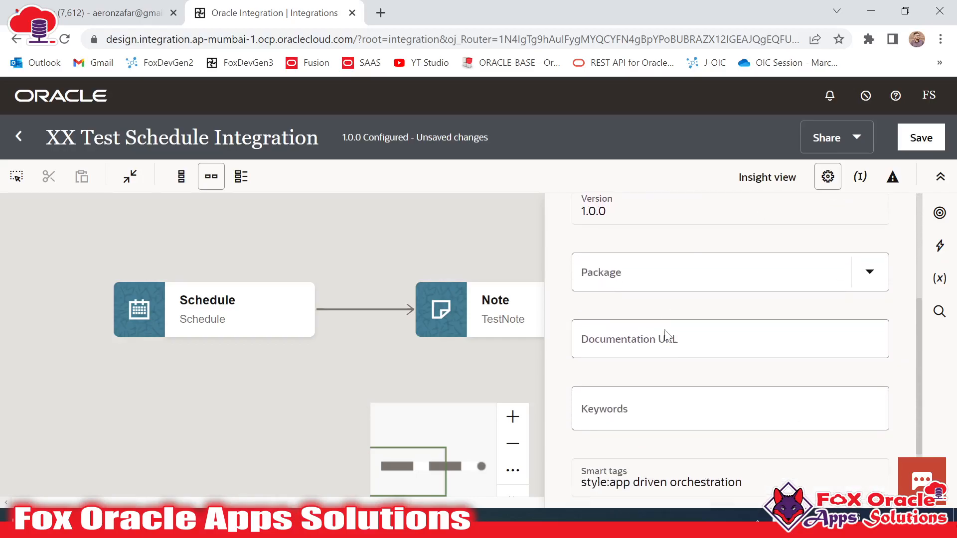
left_click(729, 275)
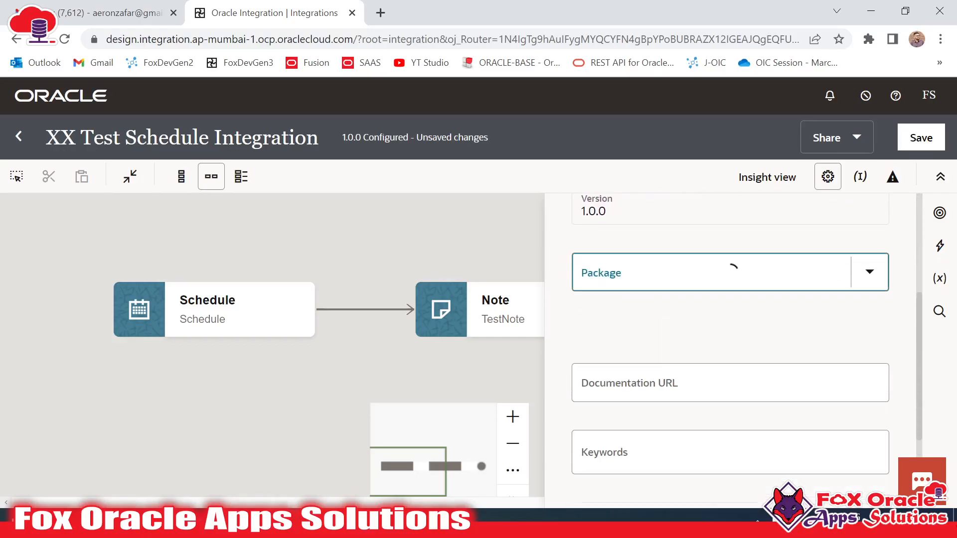
left_click(702, 245)
scroll(694, 309, "down", 2)
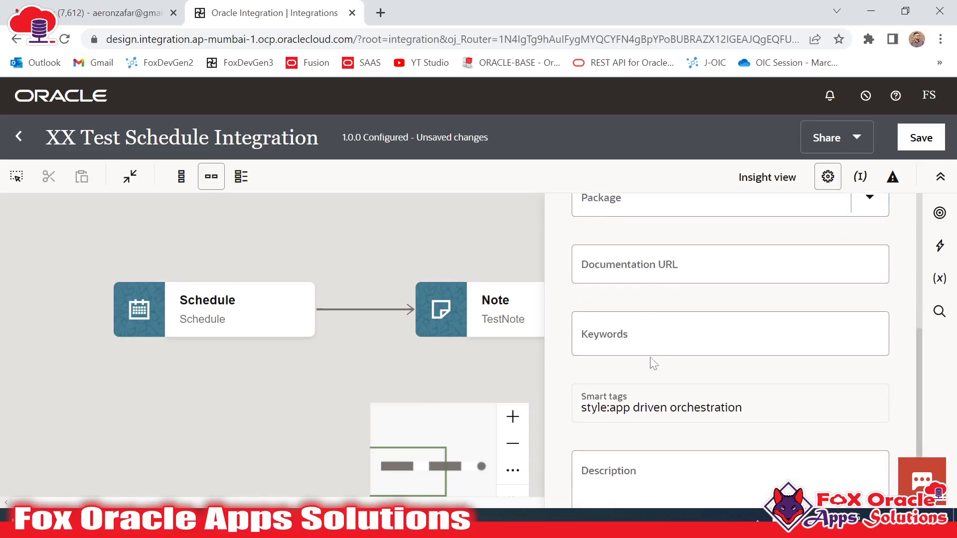
scroll(654, 363, "down", 2)
scroll(714, 402, "up", 5)
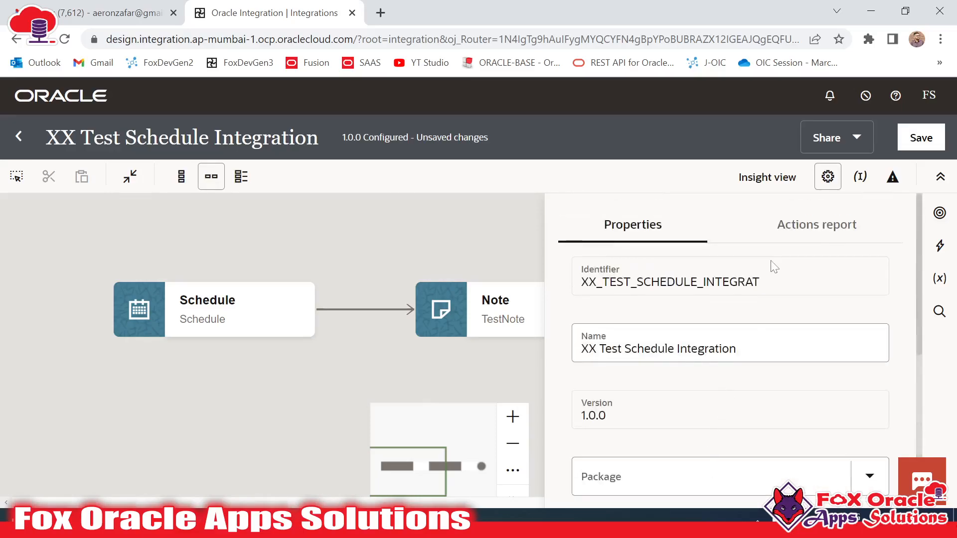
- Check the actions report of the integration, and close the integration's properties
left_click(814, 227)
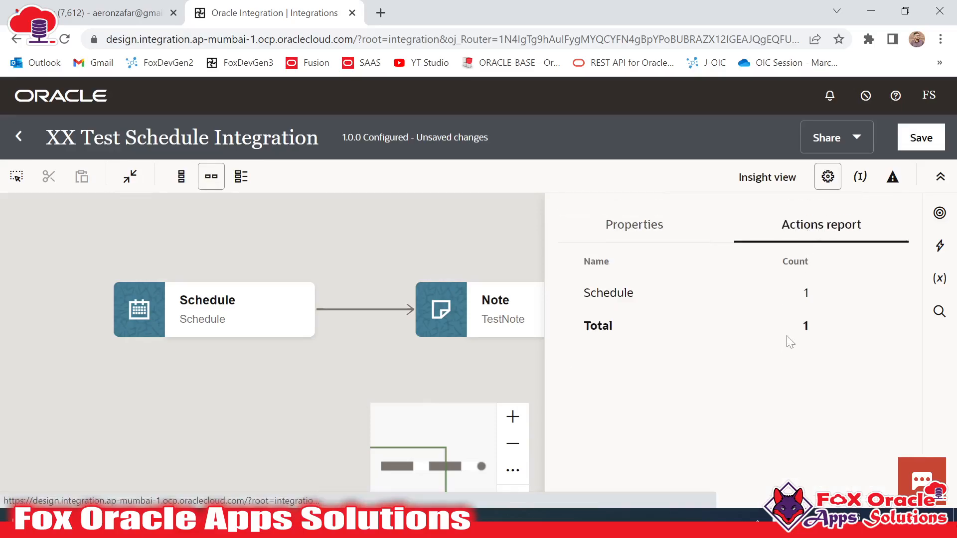
left_click(657, 237)
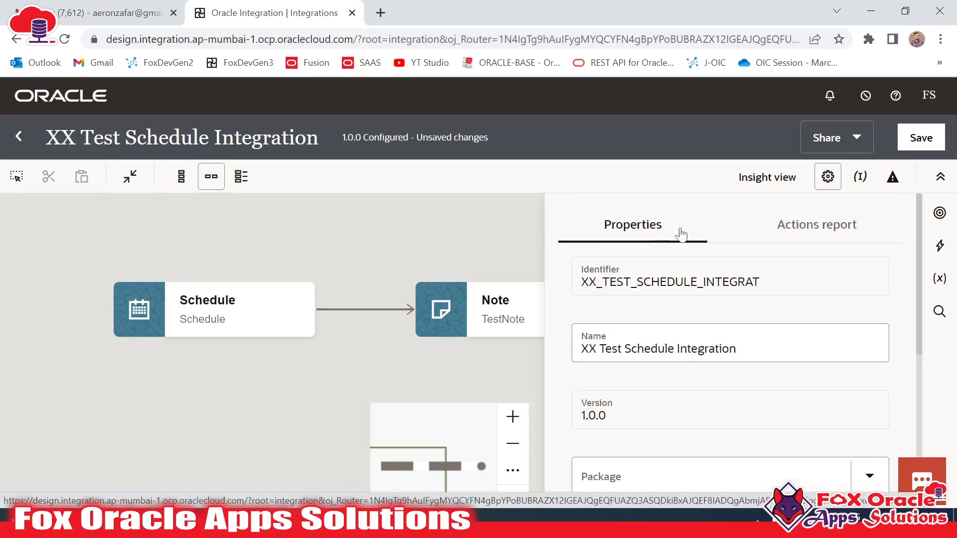
left_click(828, 176)
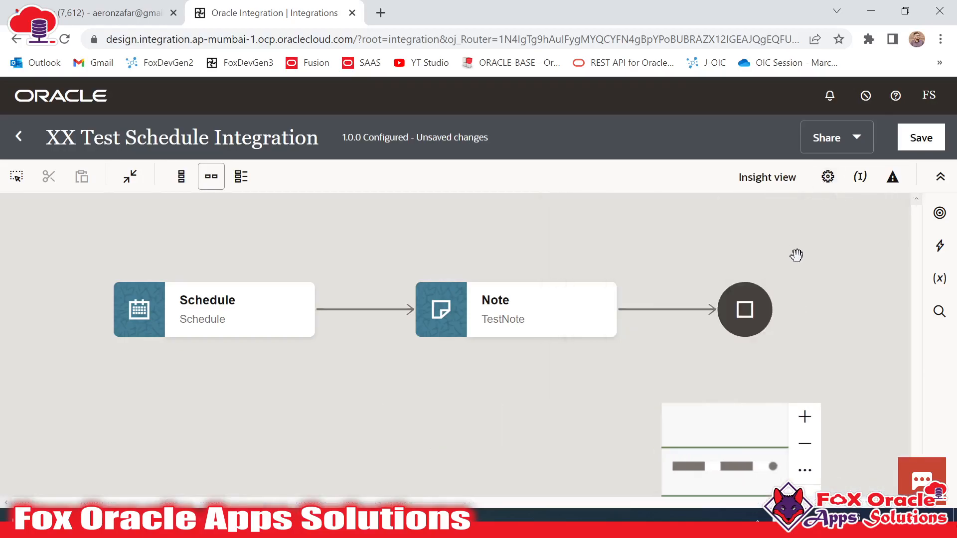
- Examine the integration's primary and secondary business identifiers together with the input sources, and close them
left_click(862, 178)
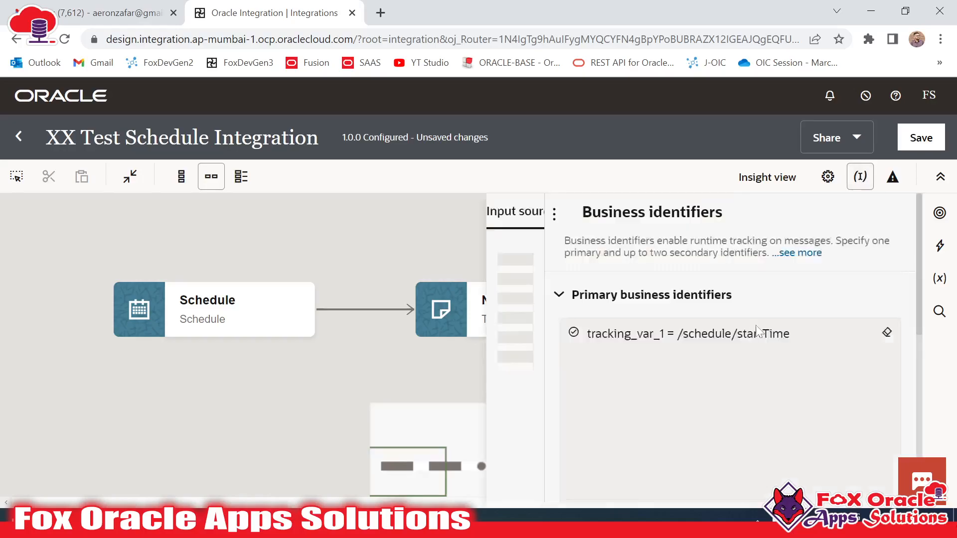
scroll(716, 401, "down", 10)
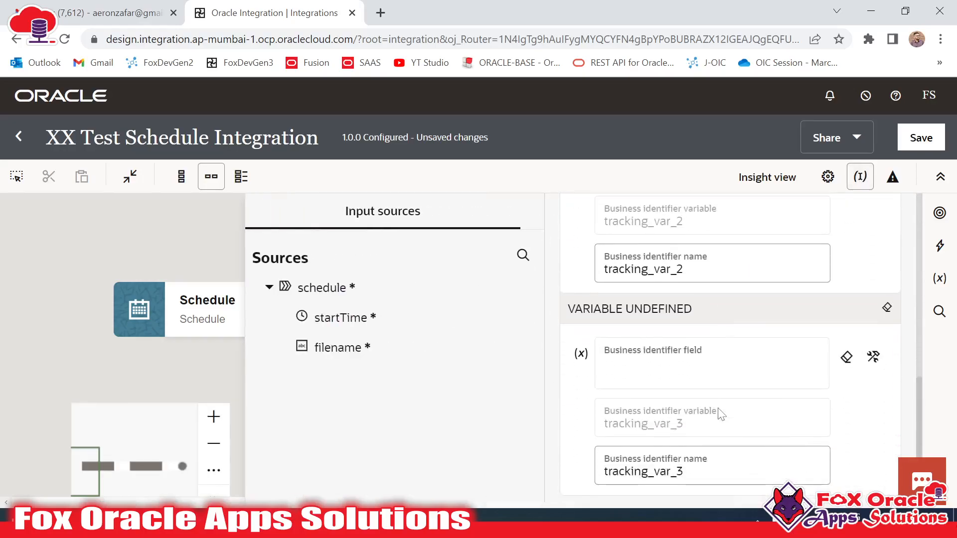
scroll(723, 411, "up", 10)
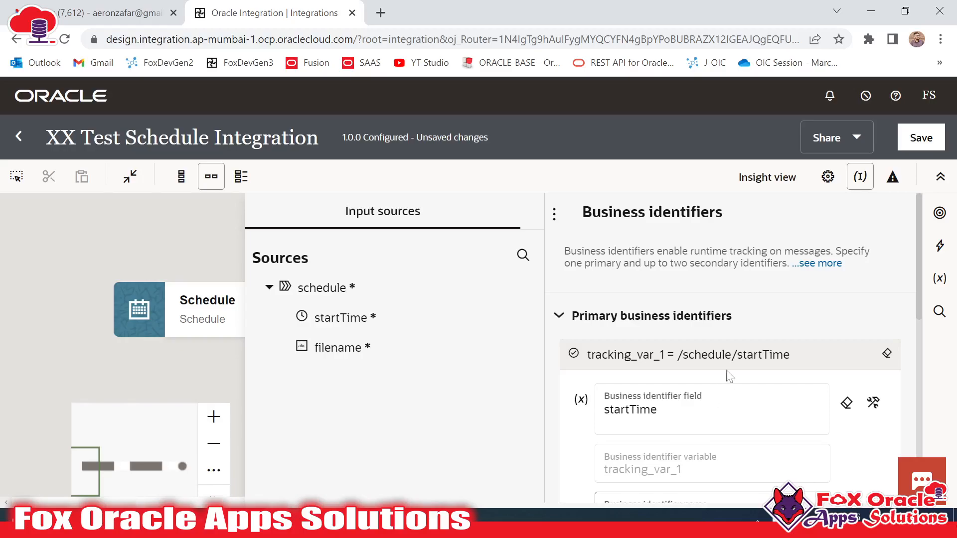
scroll(728, 382, "down", 10)
left_click(860, 178)
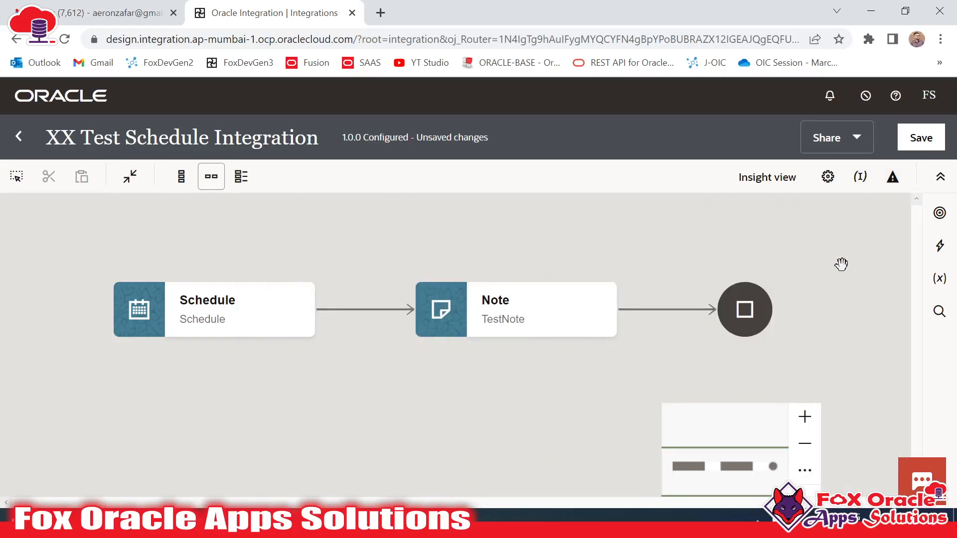
- Inspect the integration's global fault handler flow, and return to the main flow
left_click_drag(840, 263, 843, 276)
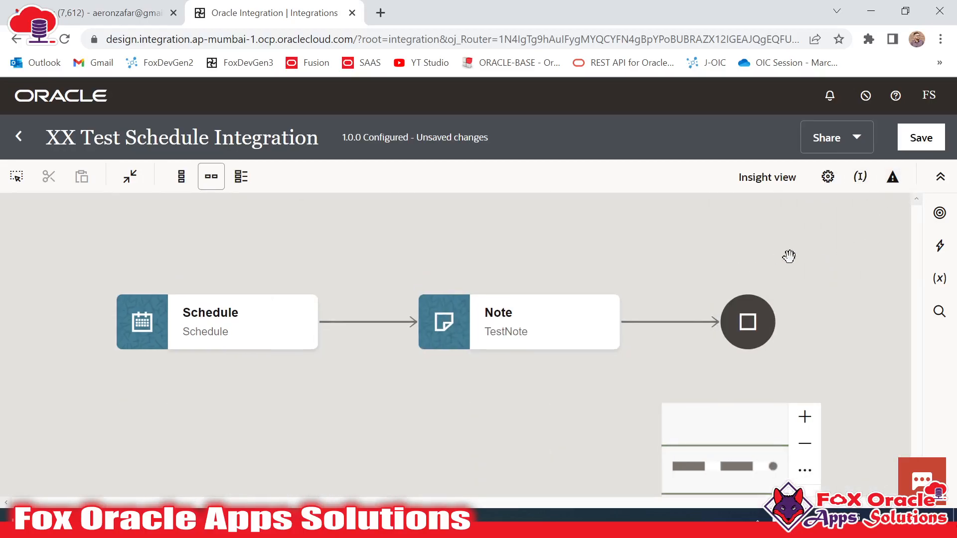
left_click(893, 178)
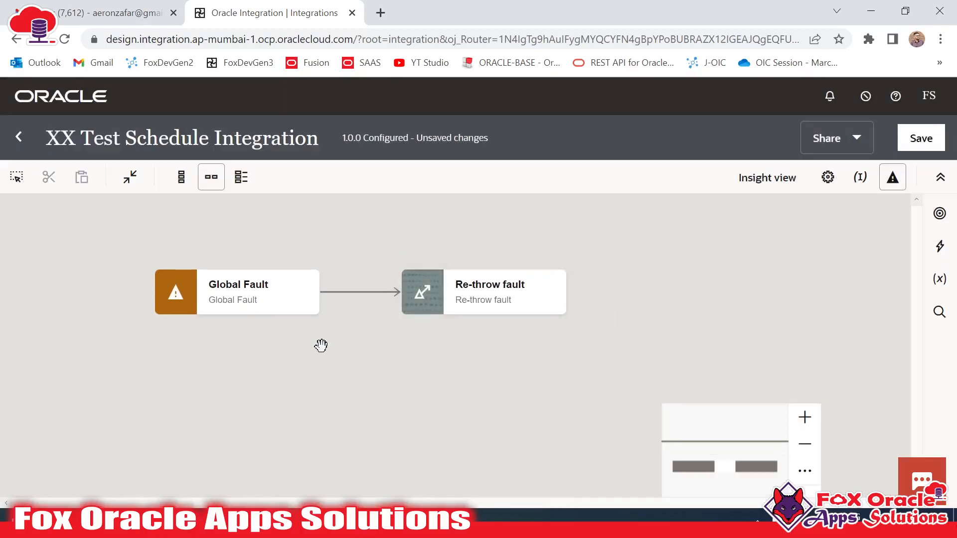
left_click(892, 179)
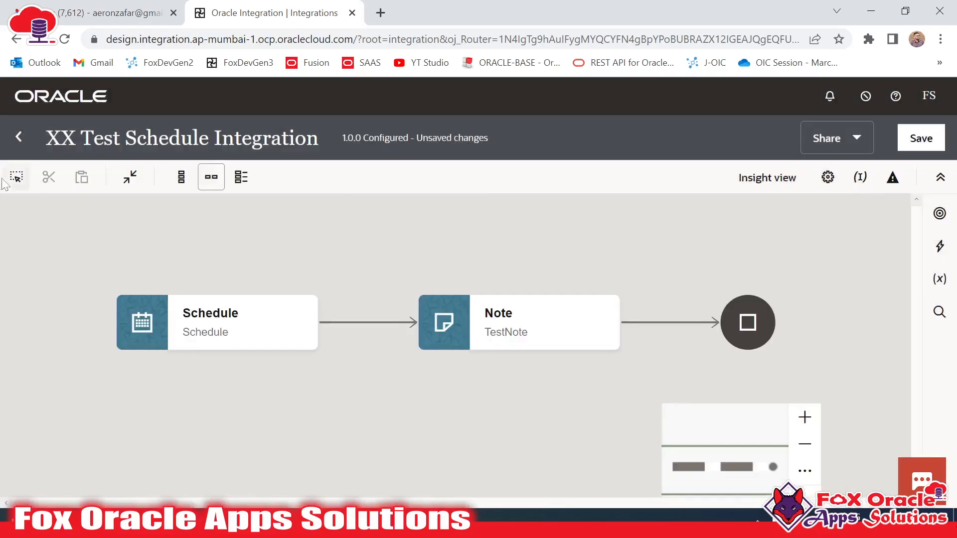
mouse_move(812, 362)
left_mouse_down()
mouse_move(804, 332)
mouse_move(805, 351)
left_mouse_up()
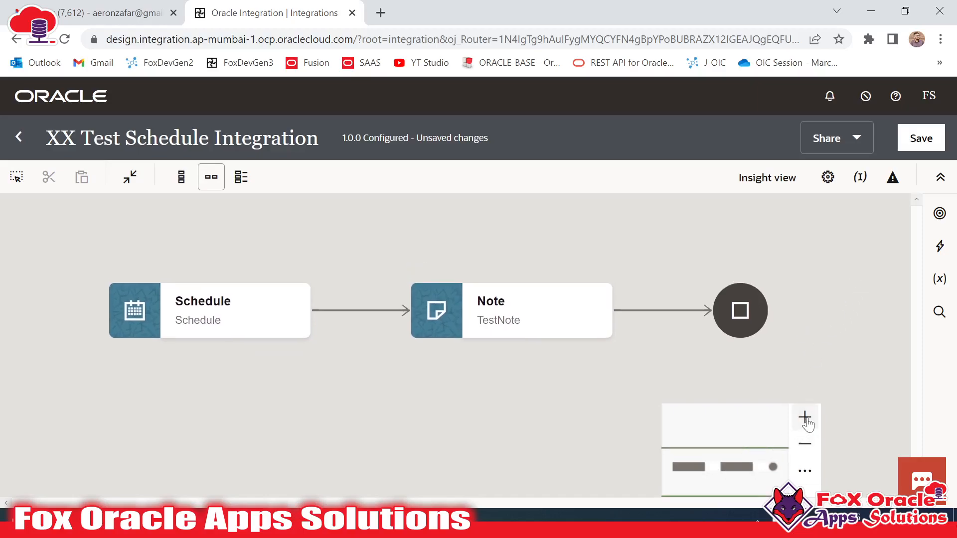
left_click(804, 446)
left_click(804, 443)
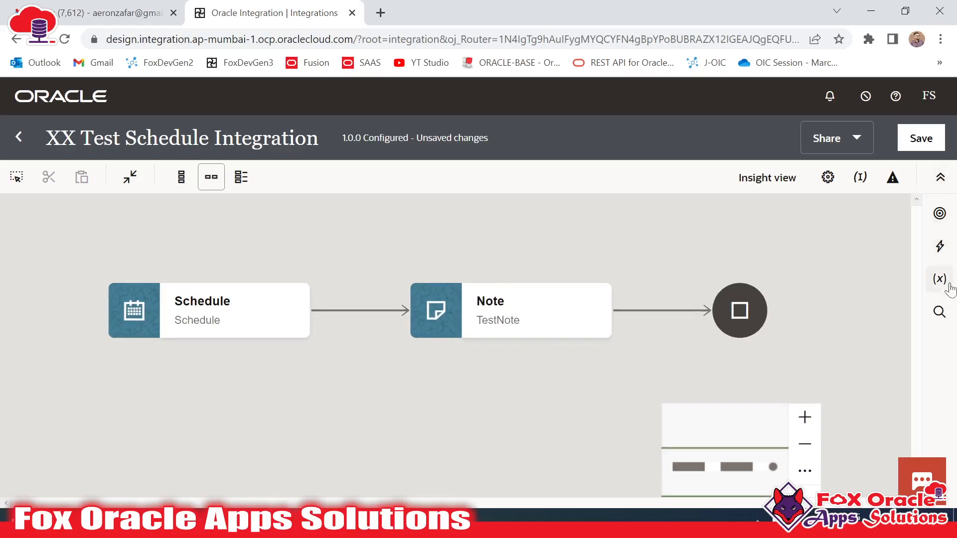
- Look over the connections available for use in the integration, and close their list
left_click(940, 219)
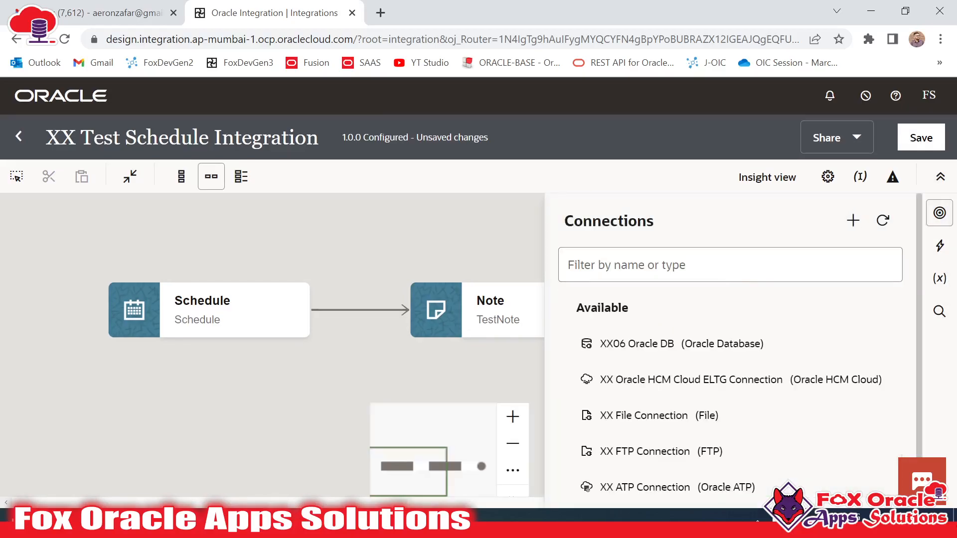
scroll(679, 345, "down", 3)
scroll(671, 357, "up", 3)
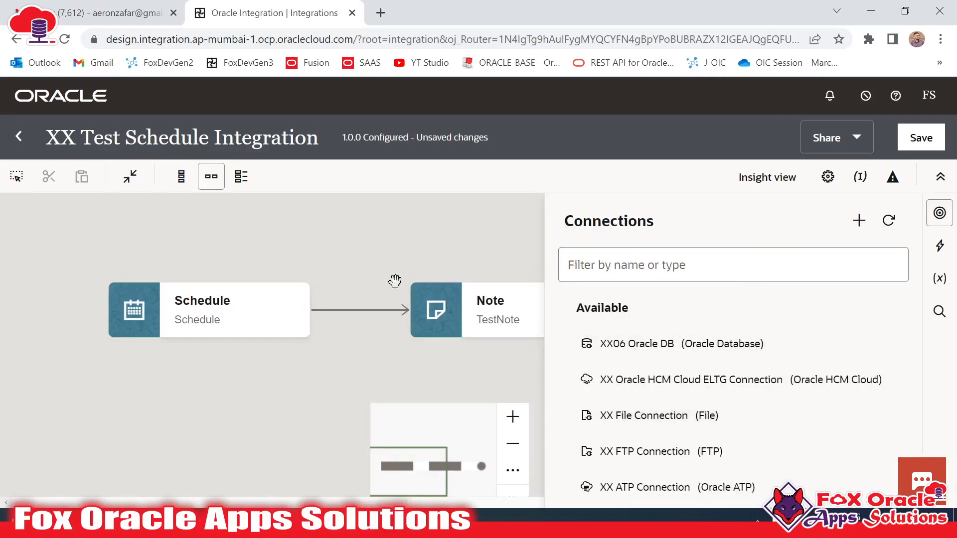
scroll(672, 426, "down", 2)
scroll(673, 425, "up", 2)
left_click(937, 215)
left_click(940, 214)
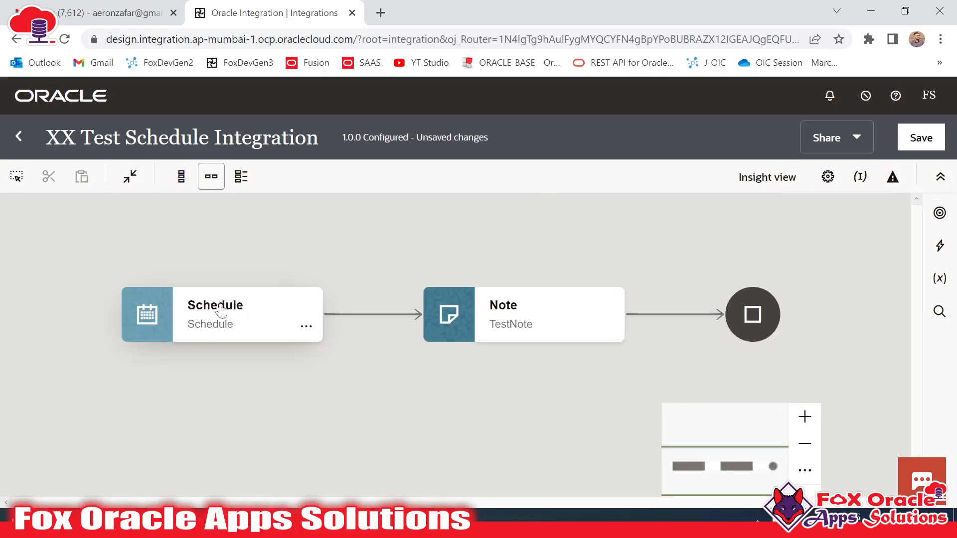
- Select the Schedule element and the TestNote element of the flow in turn
left_click(243, 310)
left_click(215, 315)
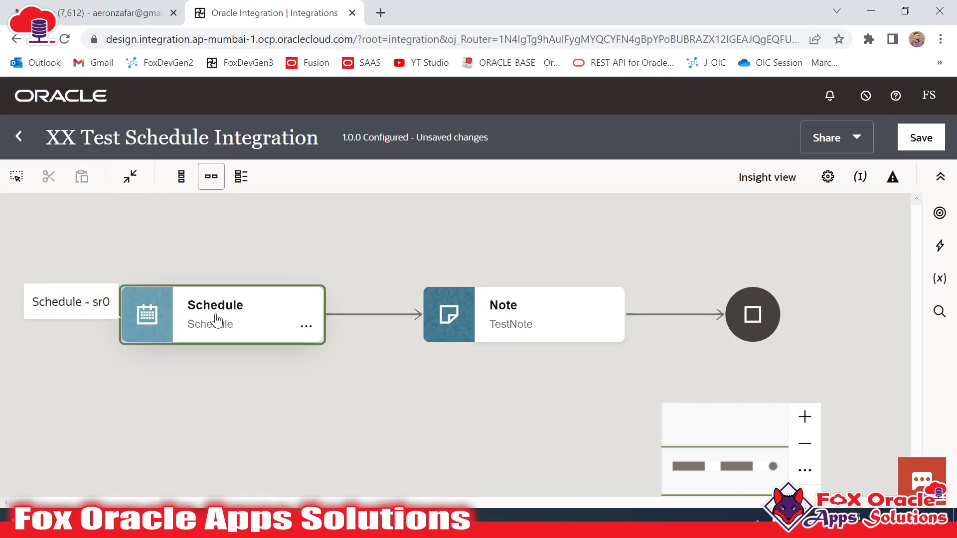
left_click(486, 339)
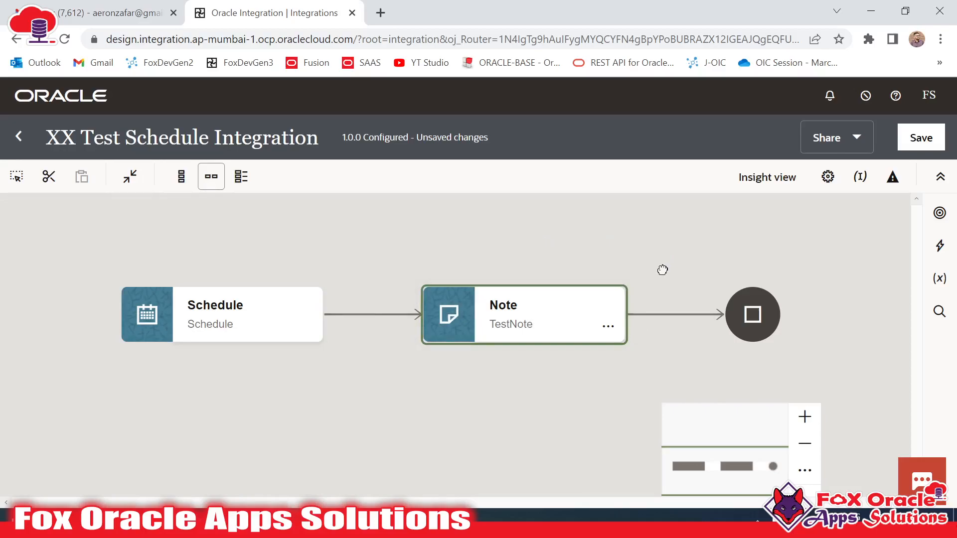
- Browse the whole list of available connections again, from the database connection down to the REST connection, and close it
left_click(942, 218)
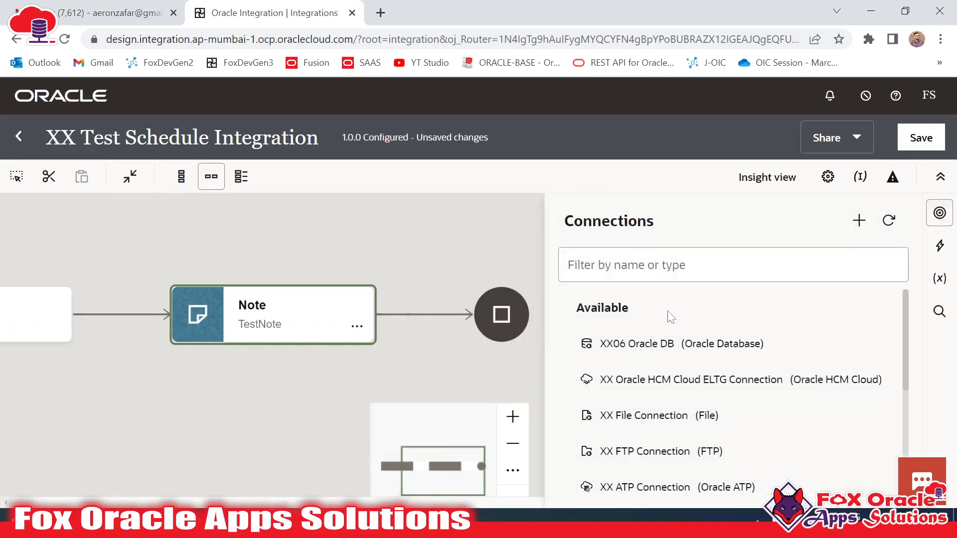
scroll(663, 399, "down", 3)
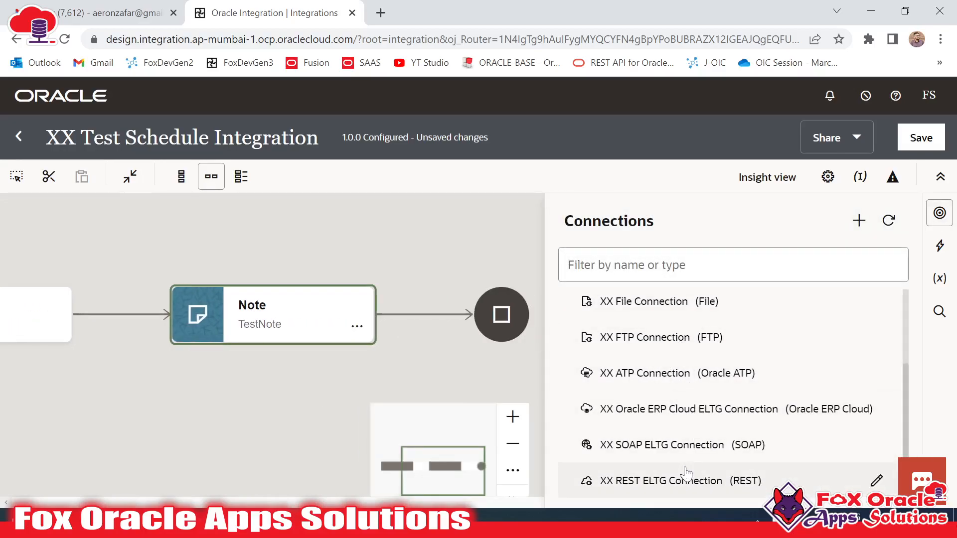
scroll(691, 470, "up", 3)
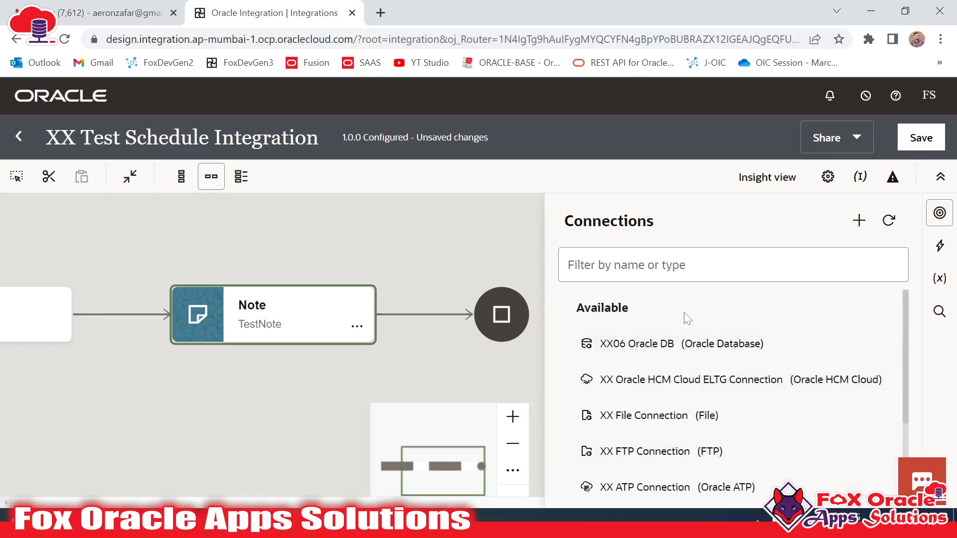
scroll(682, 349, "down", 3)
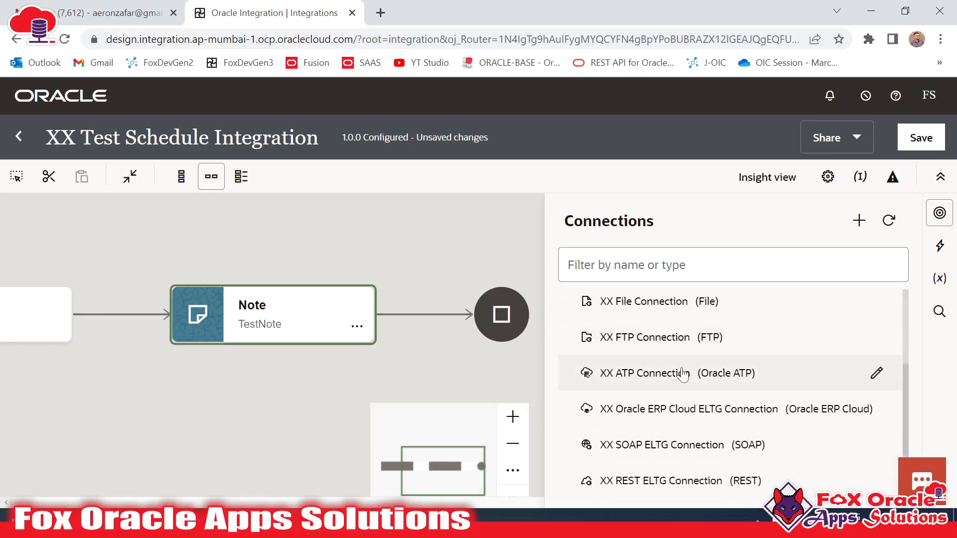
scroll(659, 468, "up", 3)
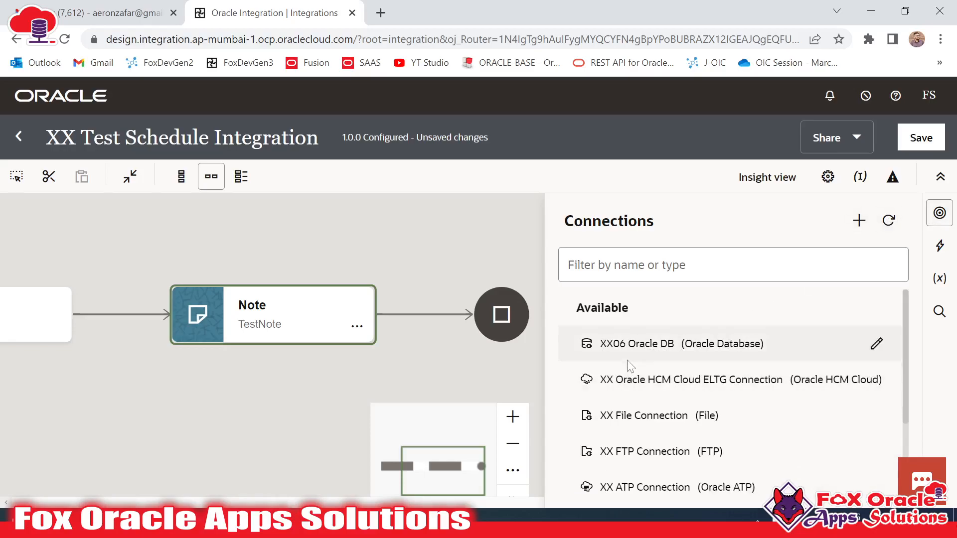
left_click_drag(661, 349, 895, 381)
left_click(935, 217)
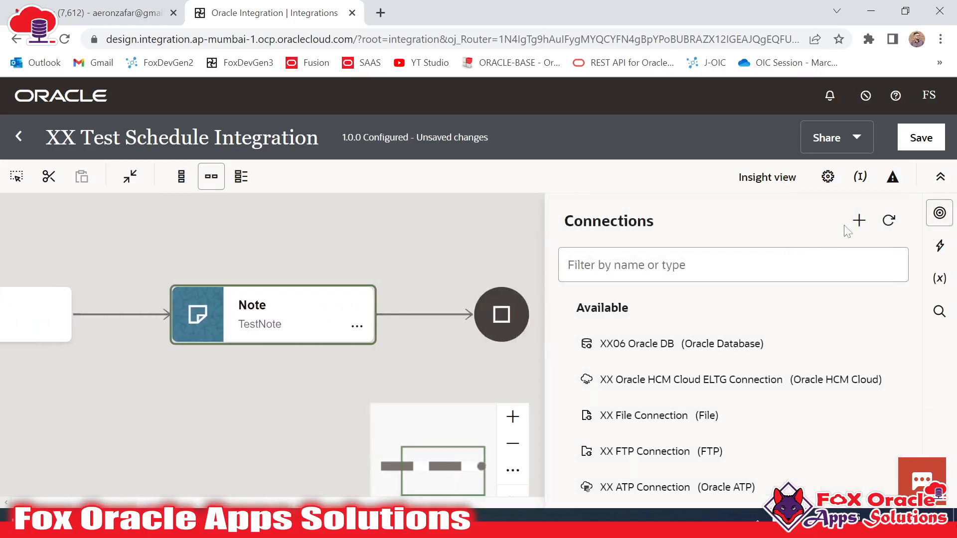
left_click(939, 213)
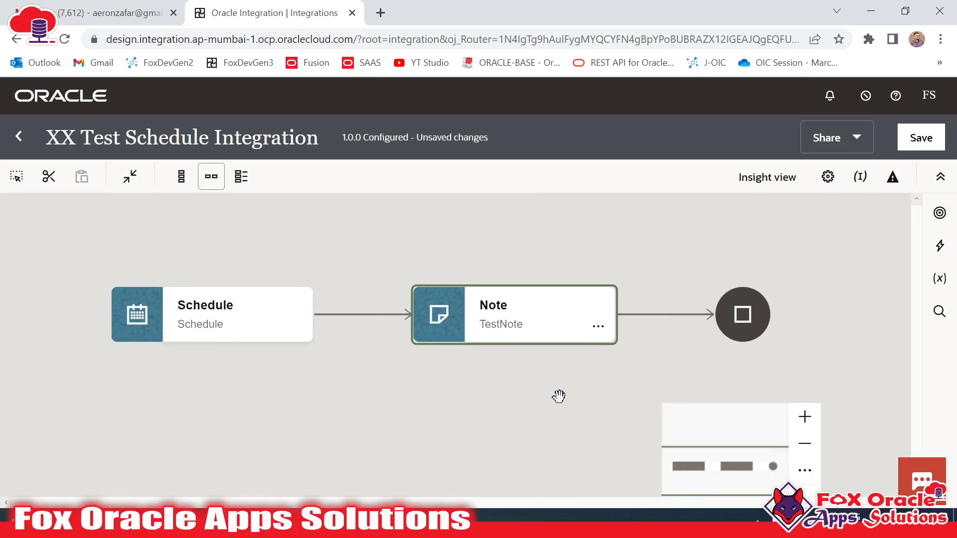
- Examine the available integration actions, including the general, error handling and logic groups
left_click(939, 246)
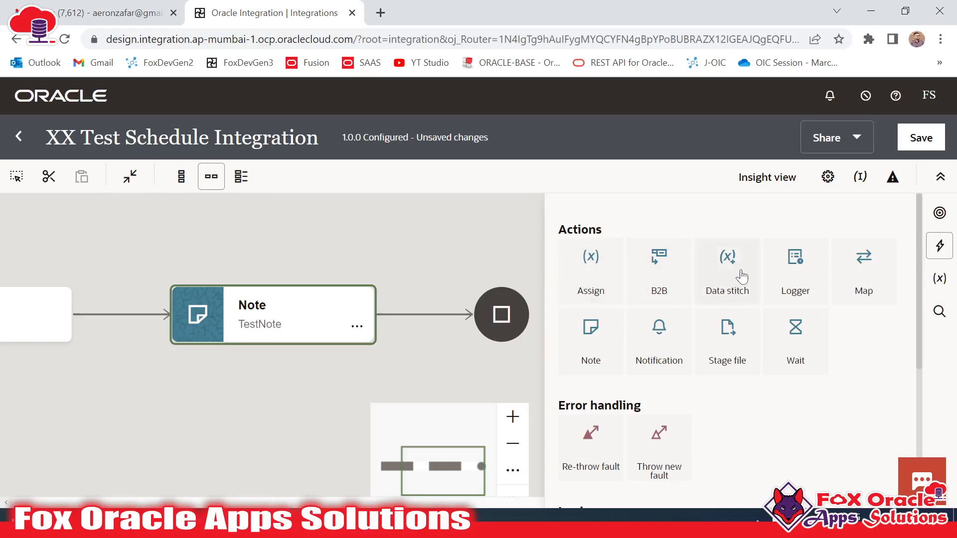
mouse_move(744, 279)
scroll(801, 314, "down", 3)
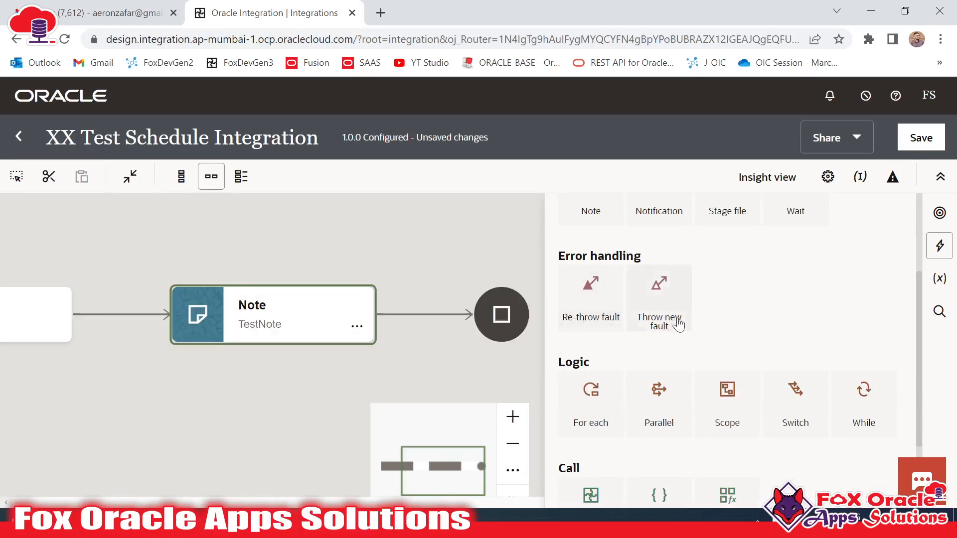
scroll(693, 304, "down", 2)
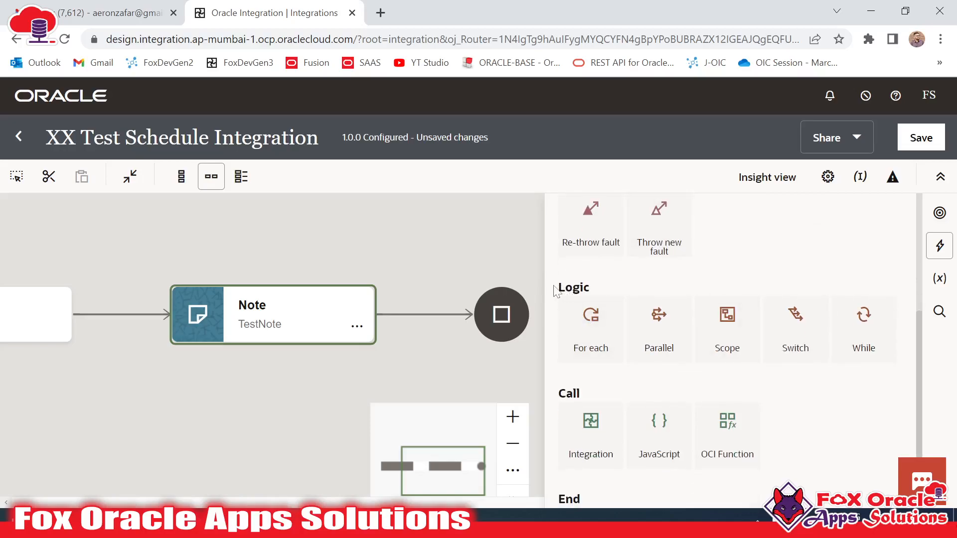
left_click_drag(557, 290, 593, 292)
left_click(624, 287)
mouse_move(606, 357)
scroll(687, 357, "down", 2)
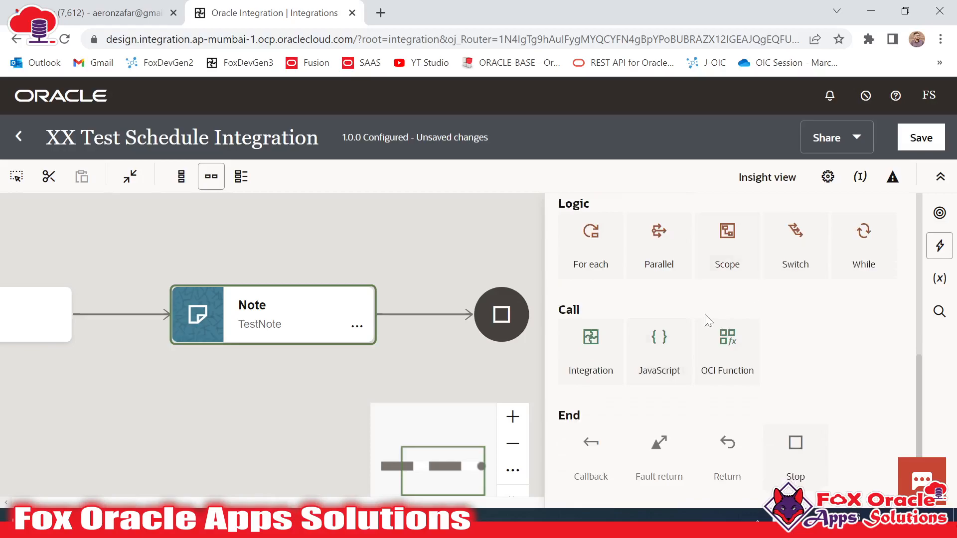
- Examine the Call and End groups of the integration actions, and close the actions list
left_click_drag(566, 315, 579, 311)
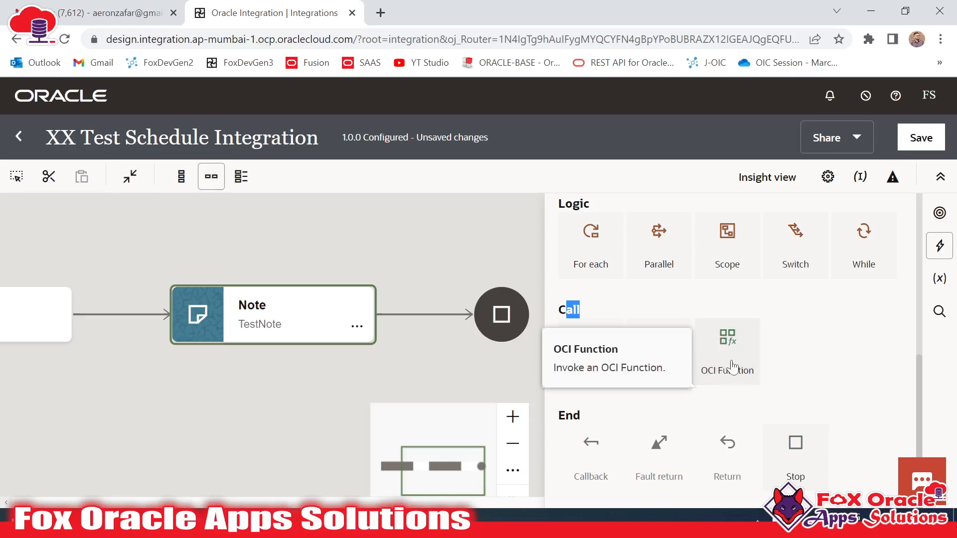
left_click_drag(558, 414, 598, 413)
left_click(618, 411)
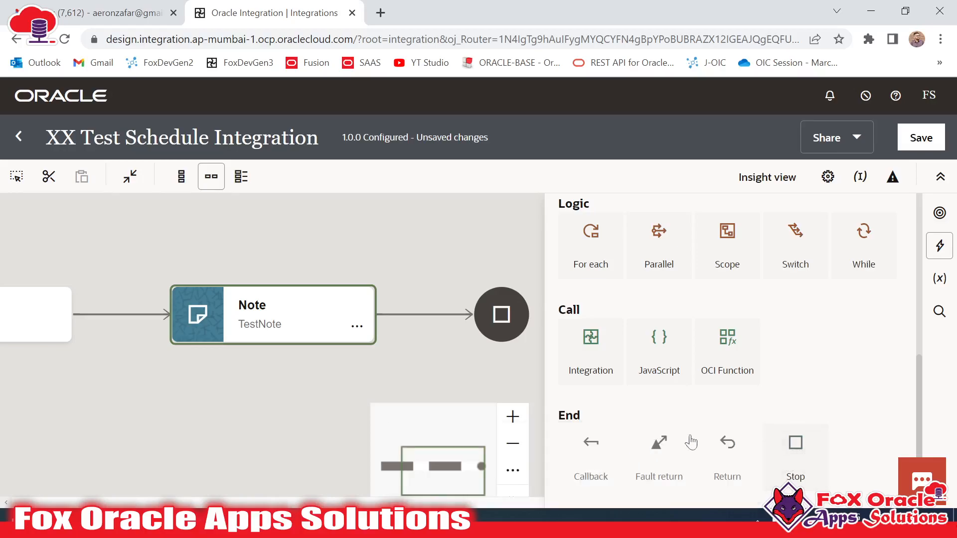
scroll(648, 304, "up", 5)
scroll(449, 274, "up", 3)
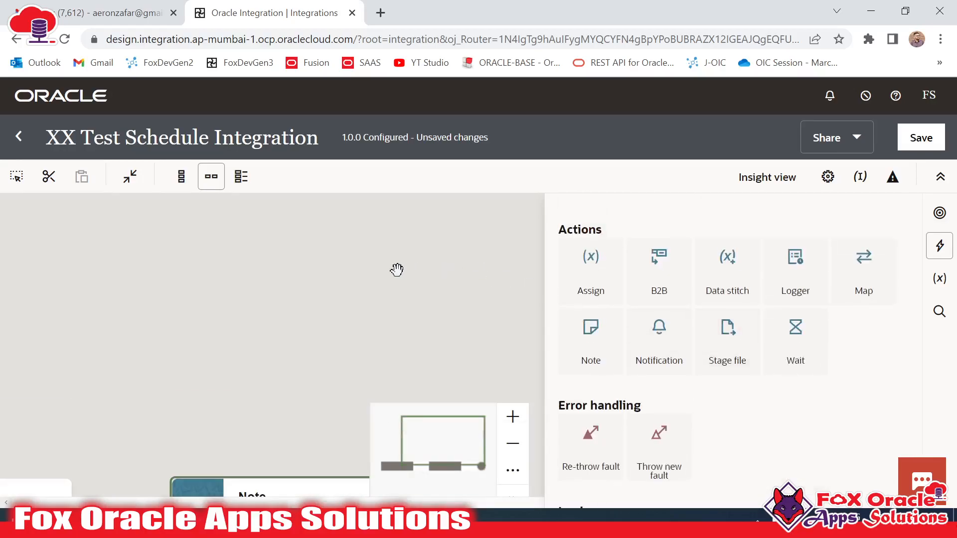
scroll(557, 262, "down", 1)
left_click(940, 246)
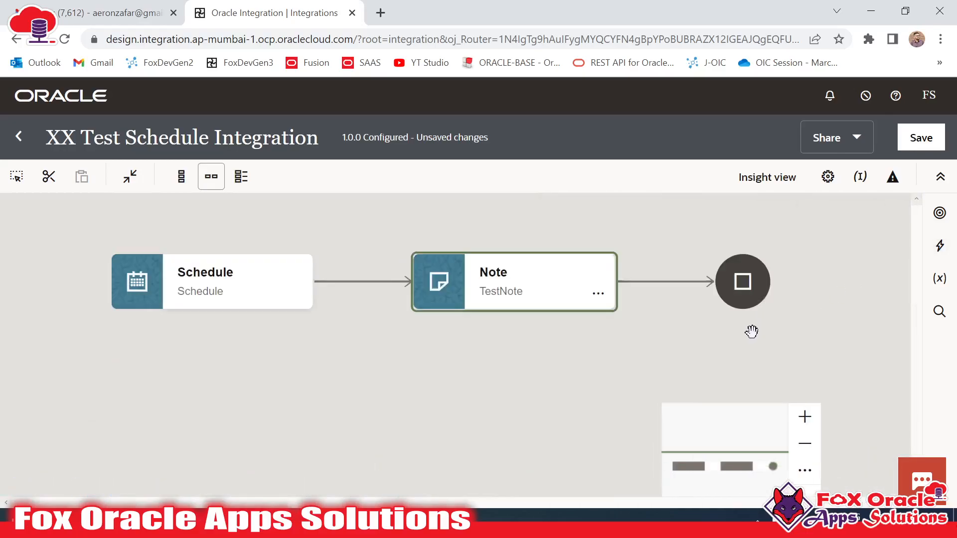
- Add a global variable to the integration, and delete it again
left_click(940, 282)
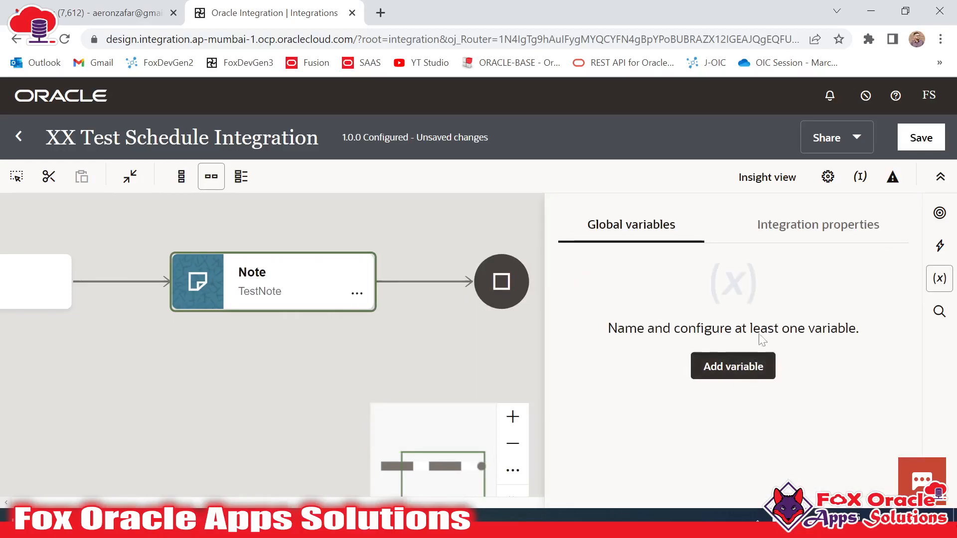
left_click(732, 369)
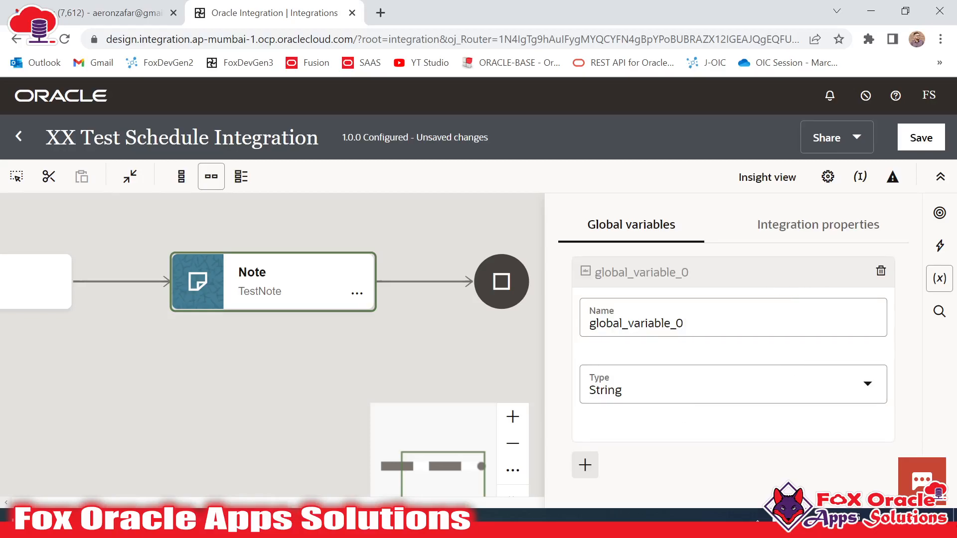
left_click(881, 270)
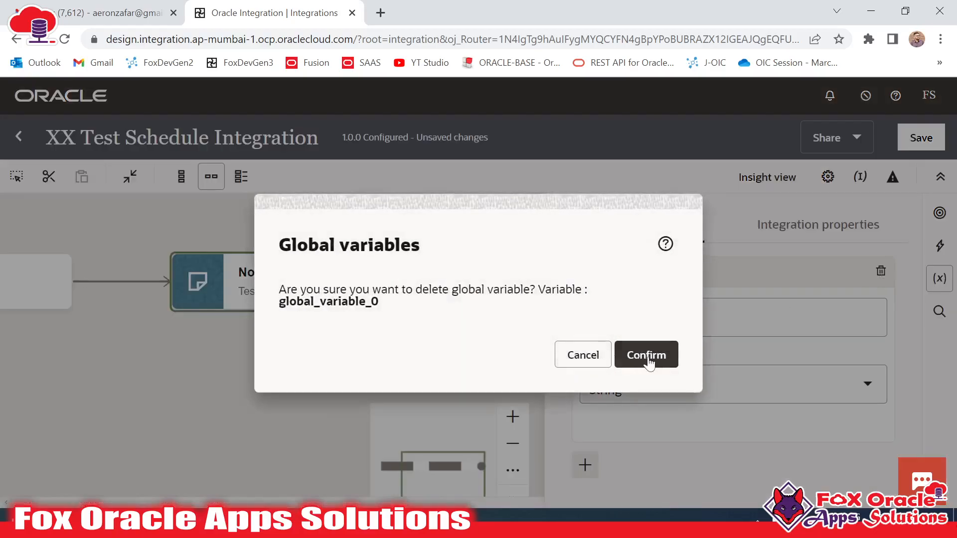
left_click(644, 352)
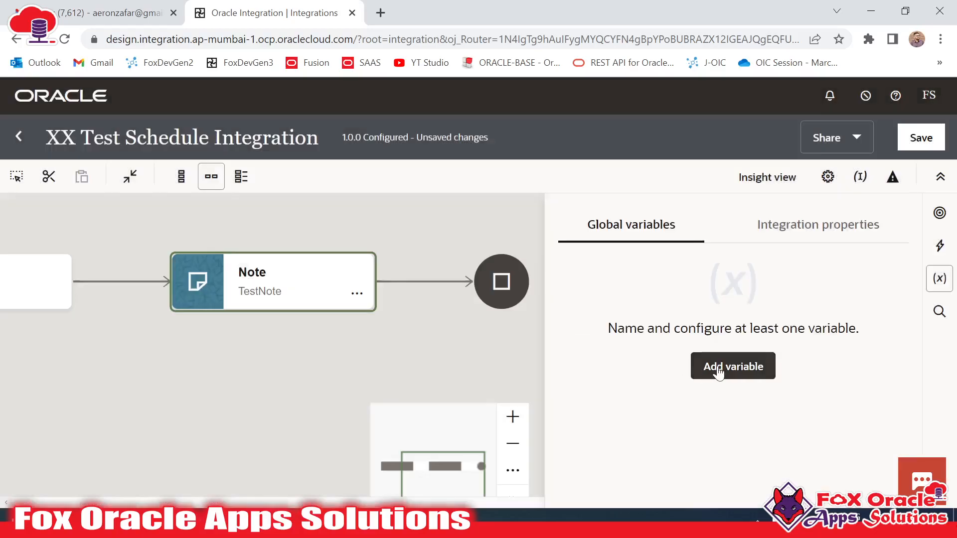
- Check the integration's structure, including its steps and global fault handler, in the search view, and close it
left_click(929, 312)
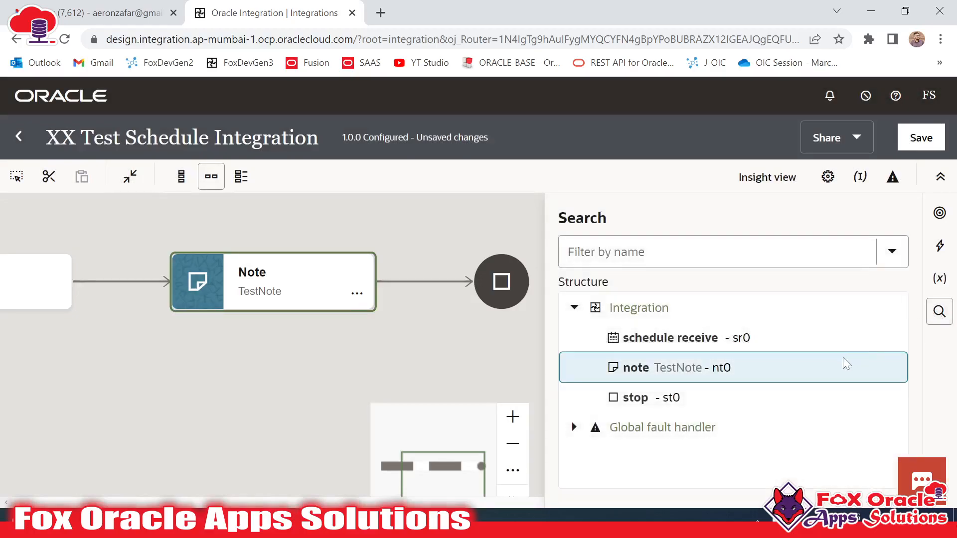
left_click_drag(300, 349, 410, 354)
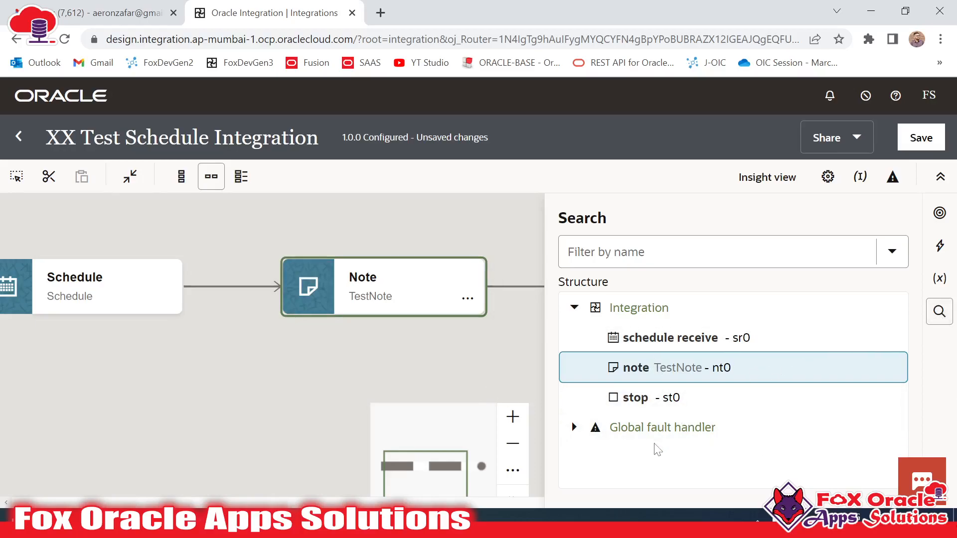
left_click(940, 312)
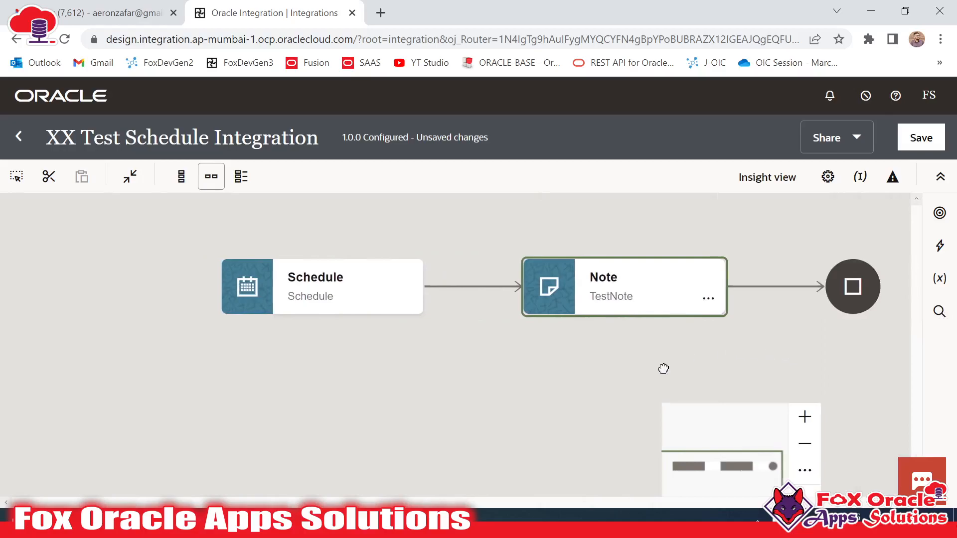